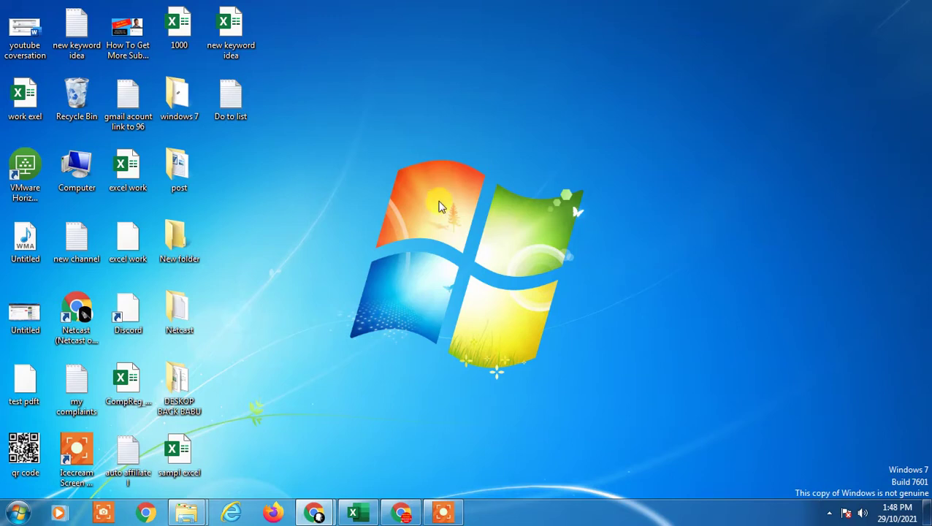
Search the computer's programs for Word and open it with a blank document
key("super")
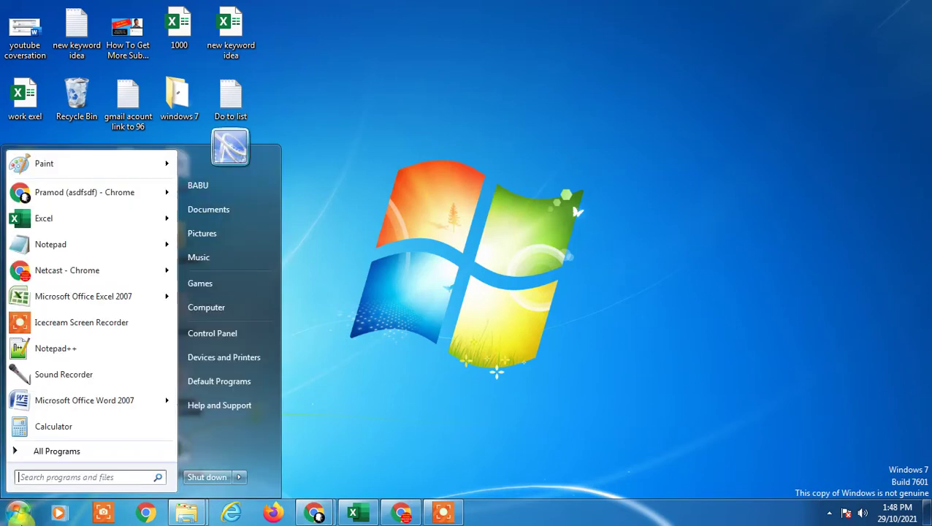
type("wo")
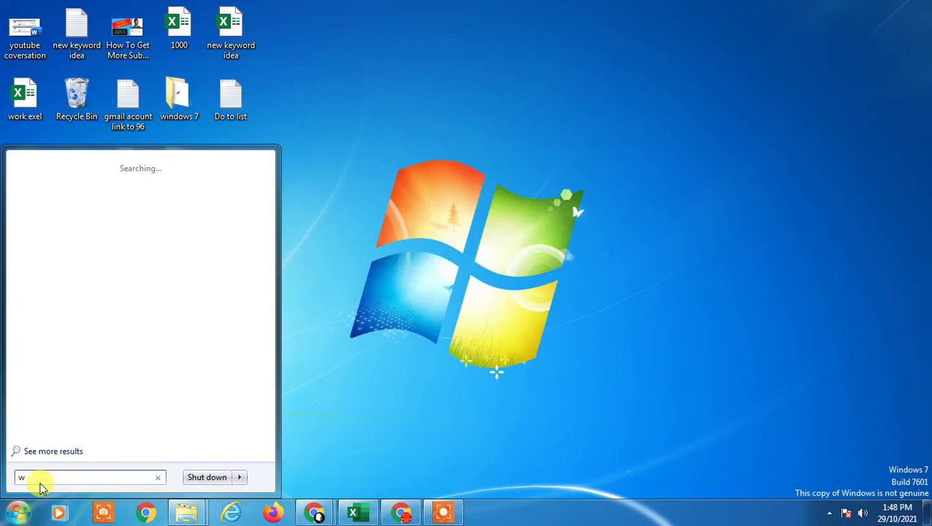
type("r")
left_click(156, 210)
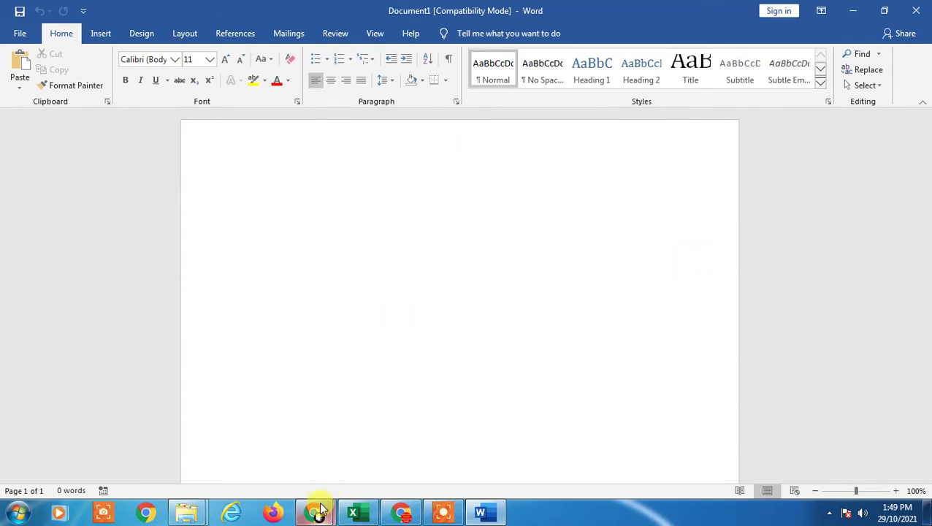
Switch to the Chrome window with the new tab and go to google.com
left_click(392, 439)
left_click(466, 38)
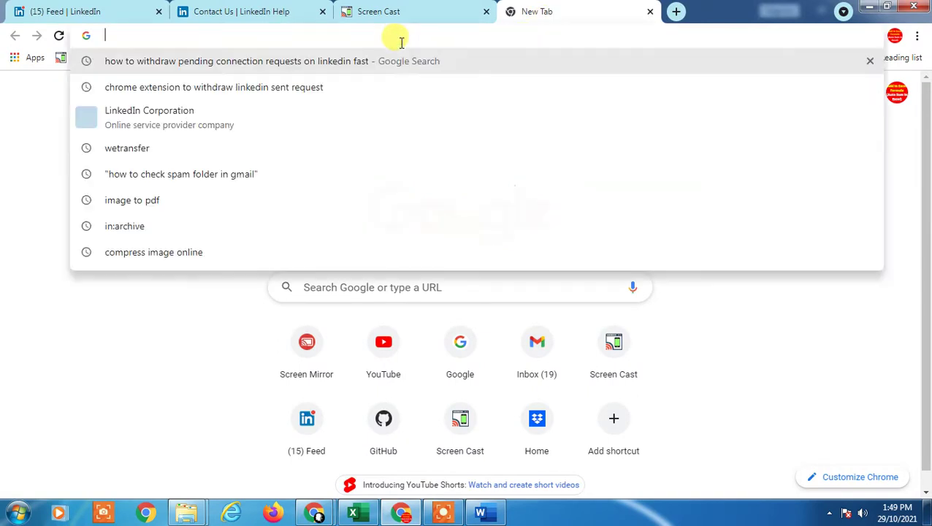
type("google.com")
key("Return")
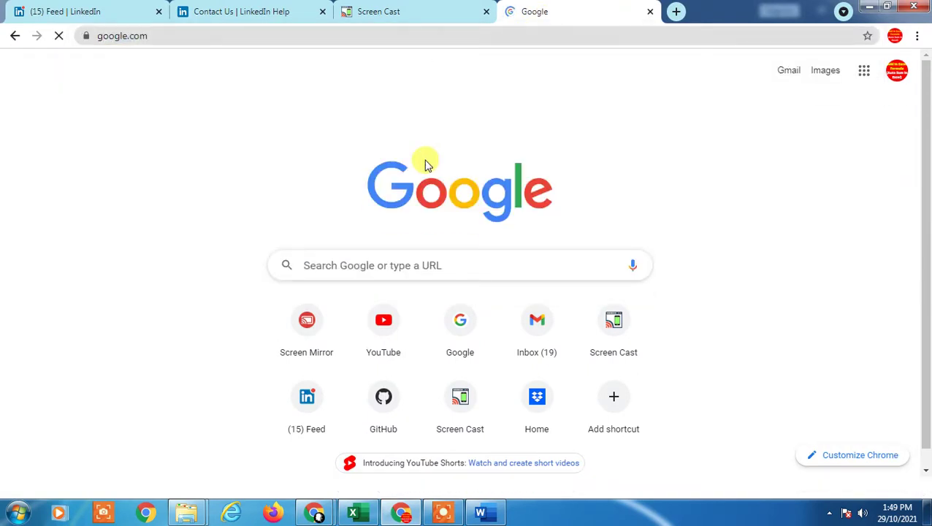
Search Google for "copyright images"
left_click(337, 190)
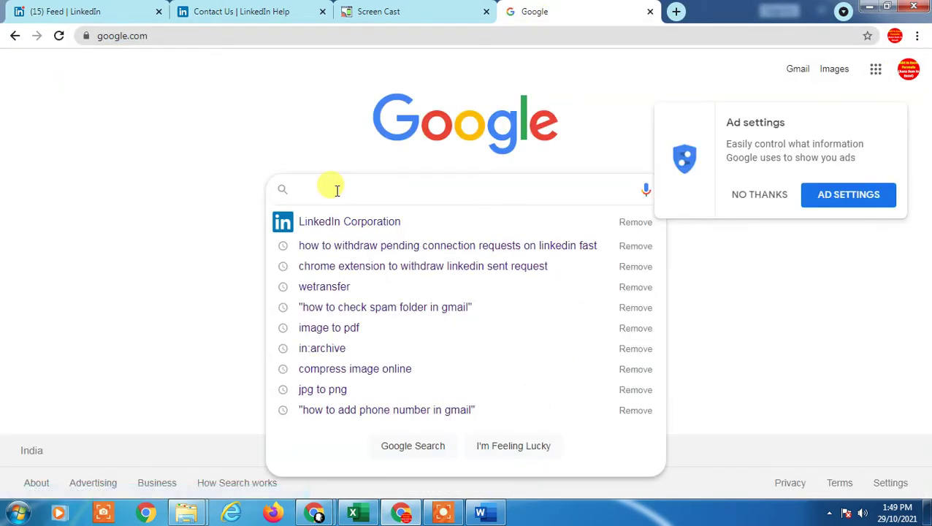
type("cpy")
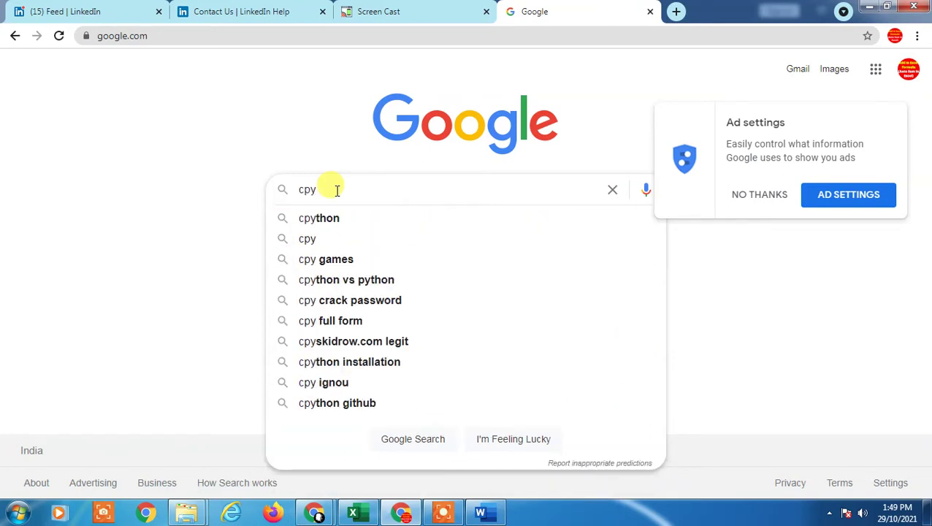
key("BackSpace")
key("BackSpace")
type("op")
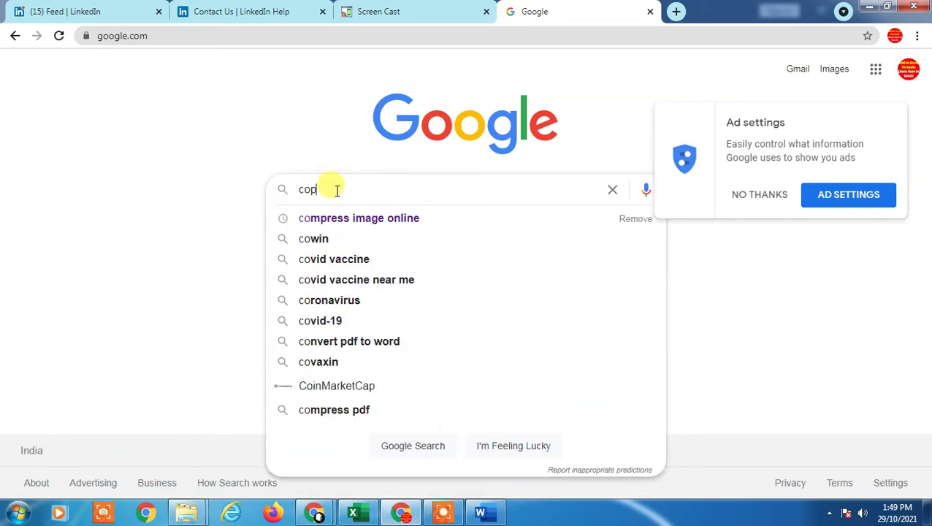
type("yright")
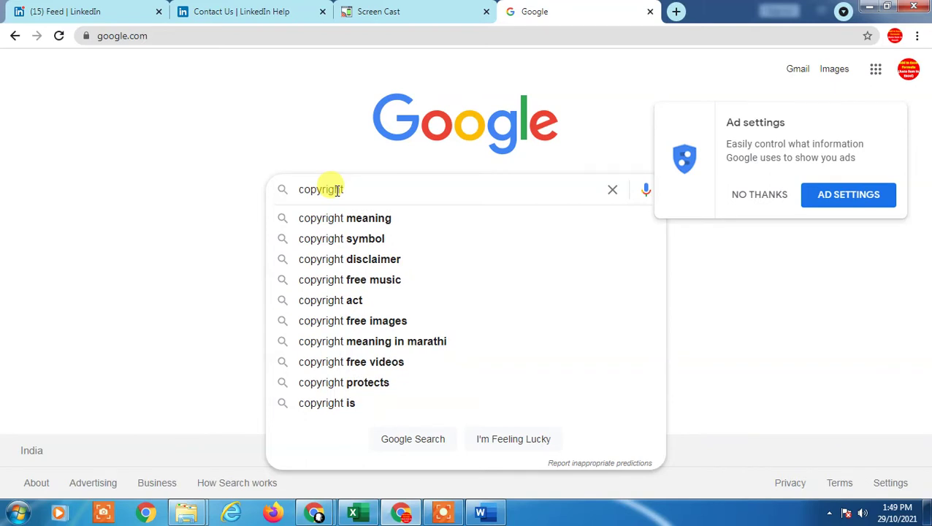
type(" ima")
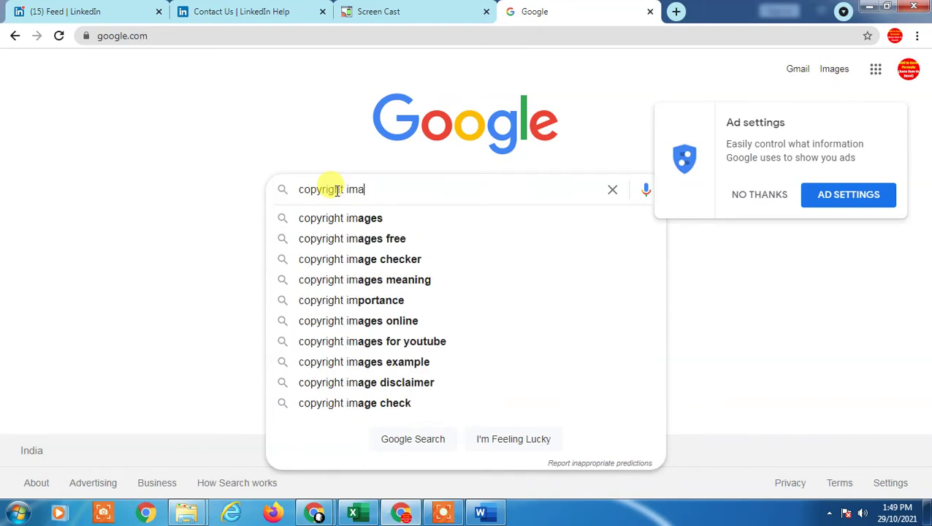
type("ges")
key("Return")
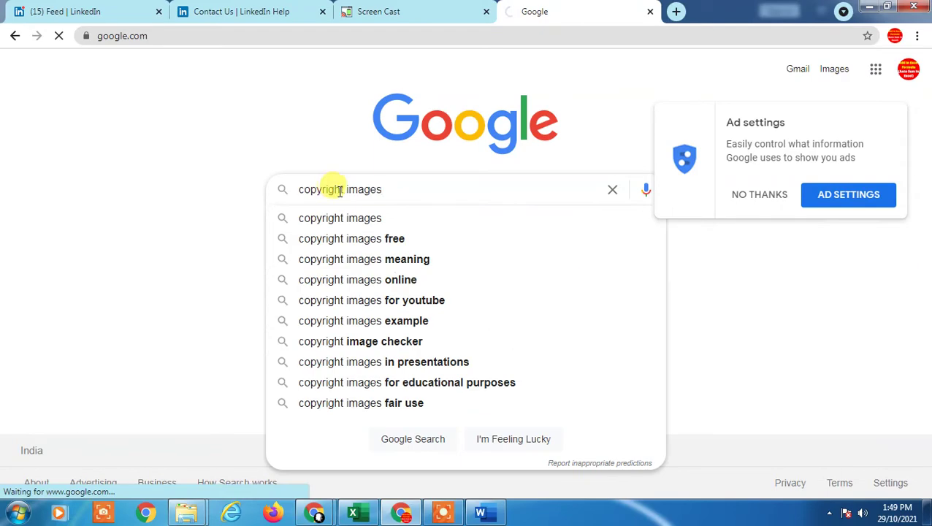
Open the "100+ Free Copyright & Symbol Images - Pixabay" search result in a new tab
scroll(328, 321, "down", 3)
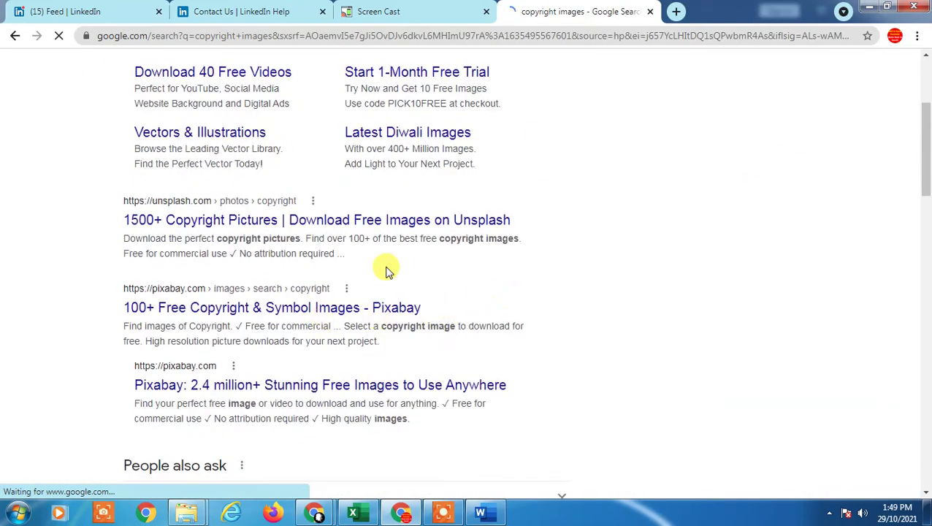
scroll(328, 292, "up", 3)
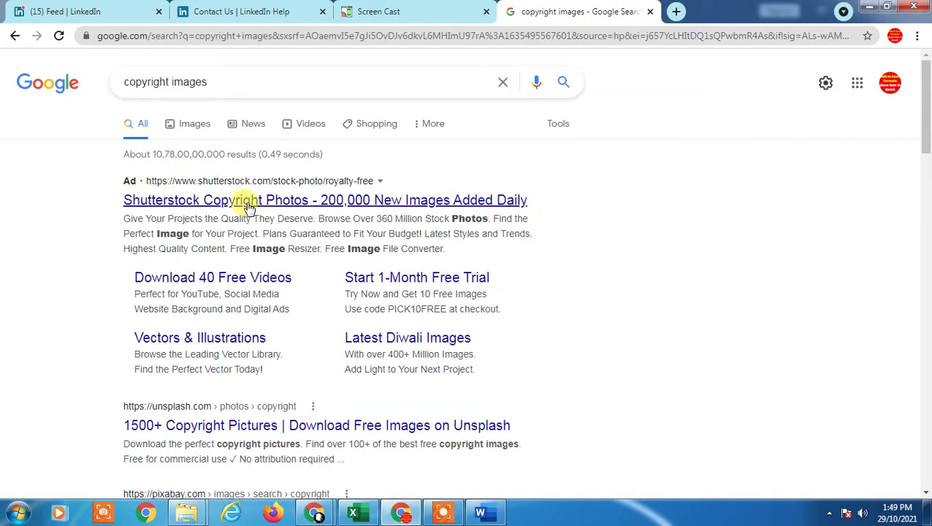
scroll(483, 299, "down", 5)
scroll(474, 301, "up", 2)
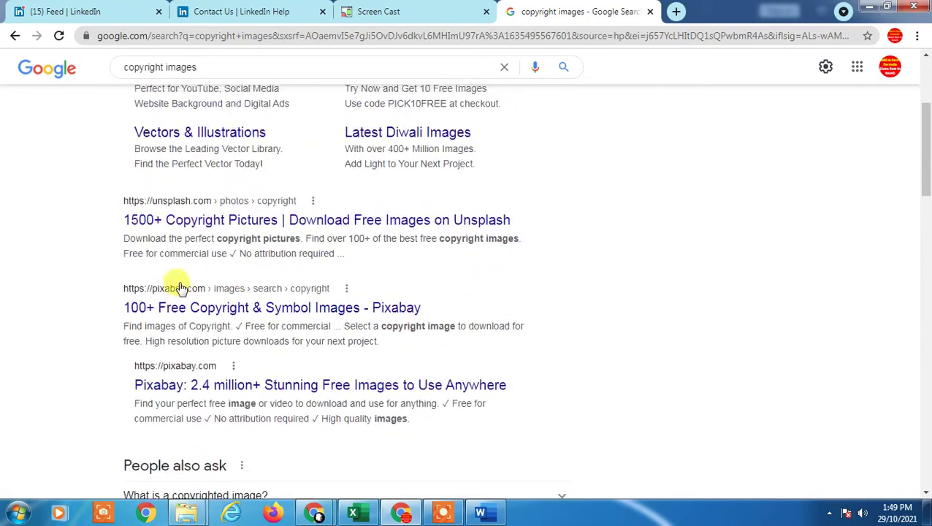
right_click(228, 308)
left_click(252, 314)
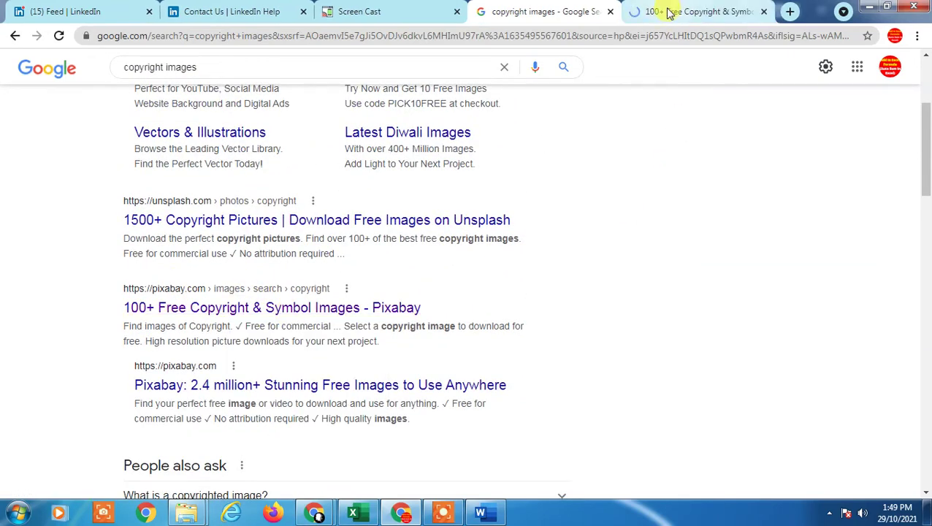
scroll(453, 234, "up", 3)
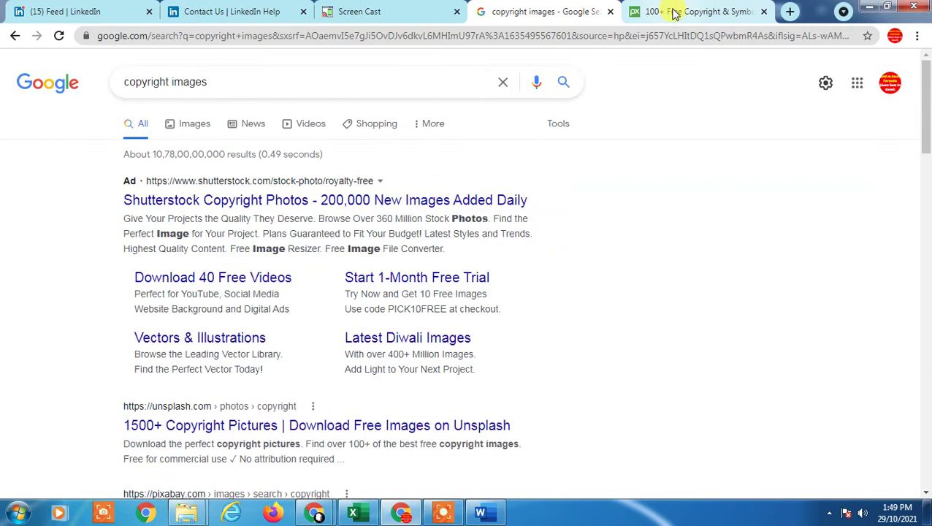
Go to the Pixabay page and search its images for "linkedin logo"
left_click(674, 13)
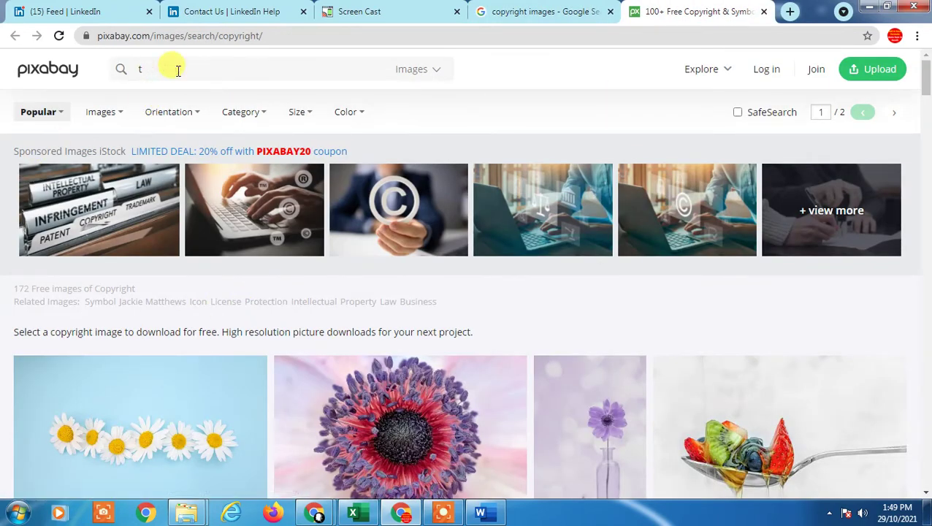
key("BackSpace")
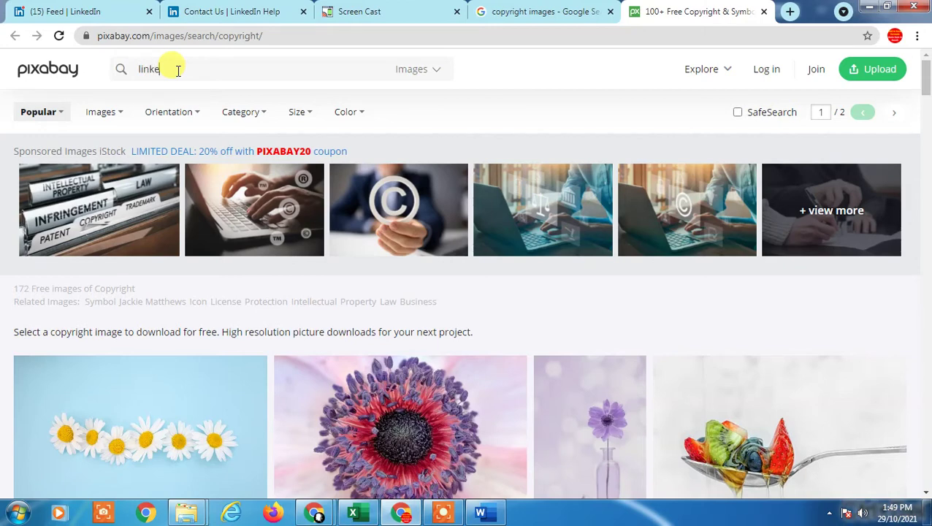
type("linkedin logo")
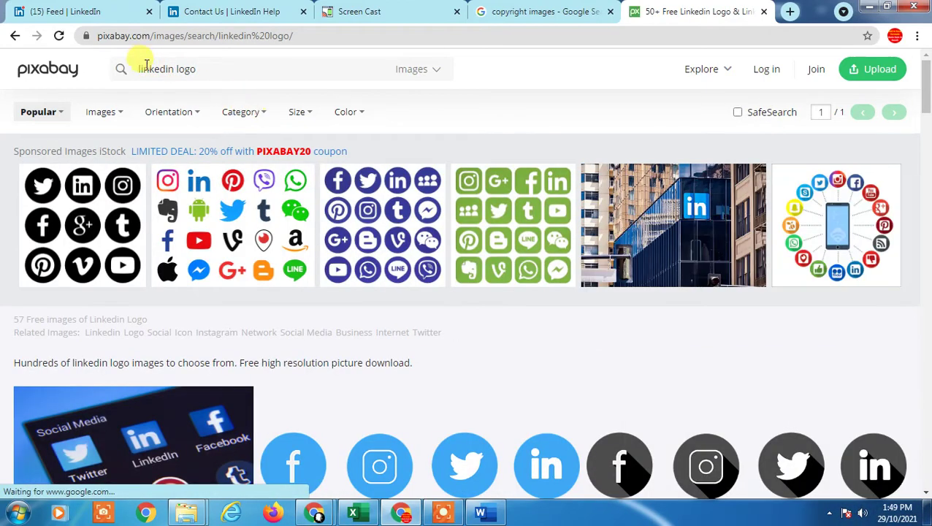
Copy the blue circular LinkedIn logo image from the Pixabay results
scroll(437, 240, "down", 2)
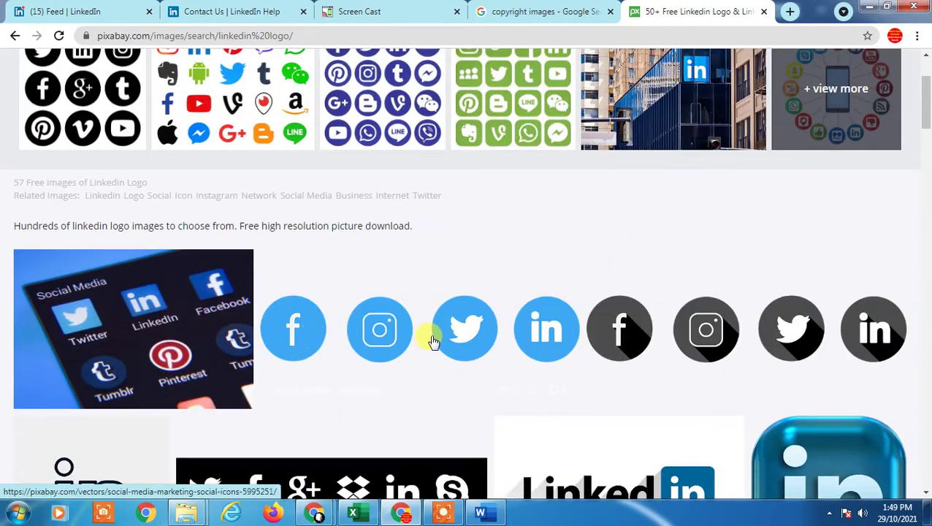
scroll(558, 340, "down", 6)
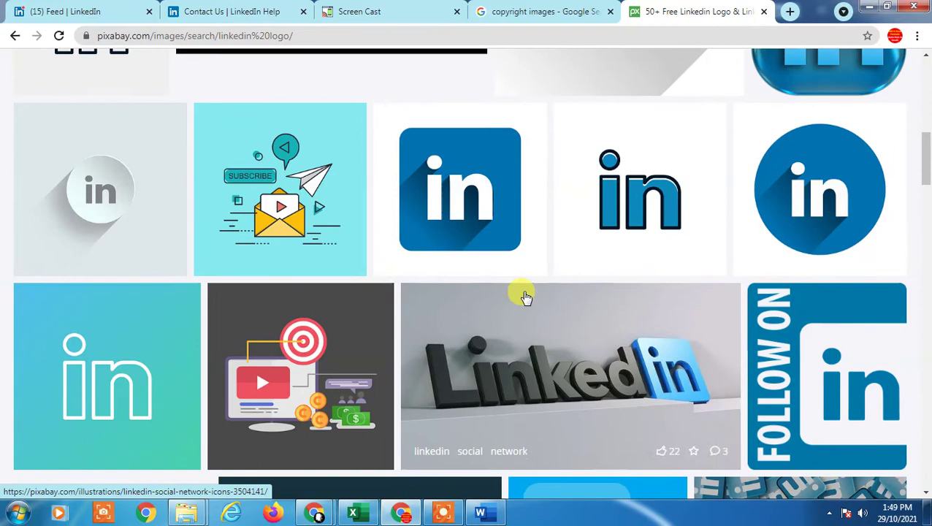
scroll(524, 297, "up", 8)
scroll(534, 297, "down", 7)
scroll(537, 297, "down", 1)
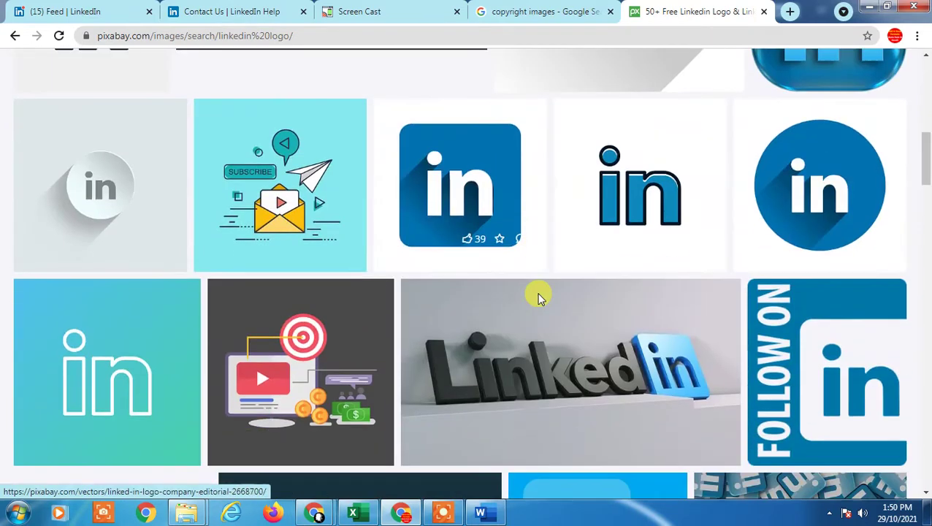
scroll(537, 296, "up", 1)
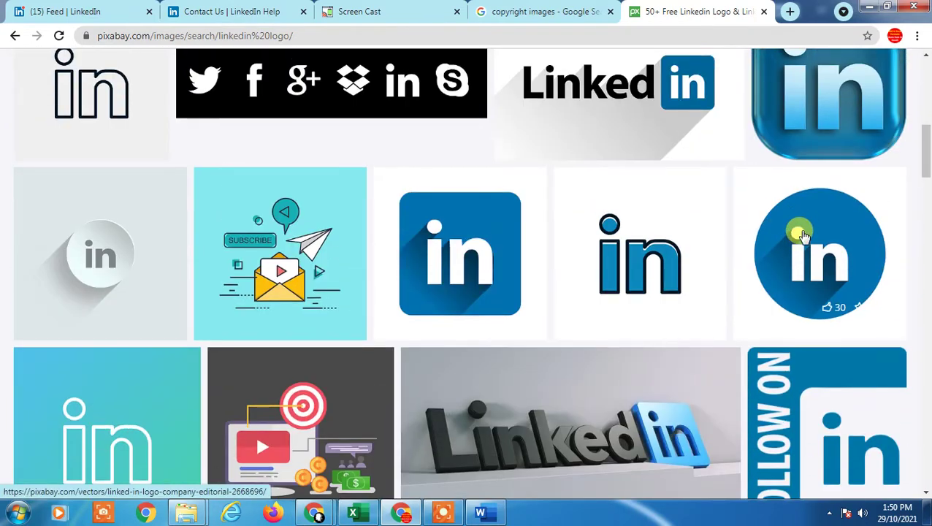
right_click(802, 235)
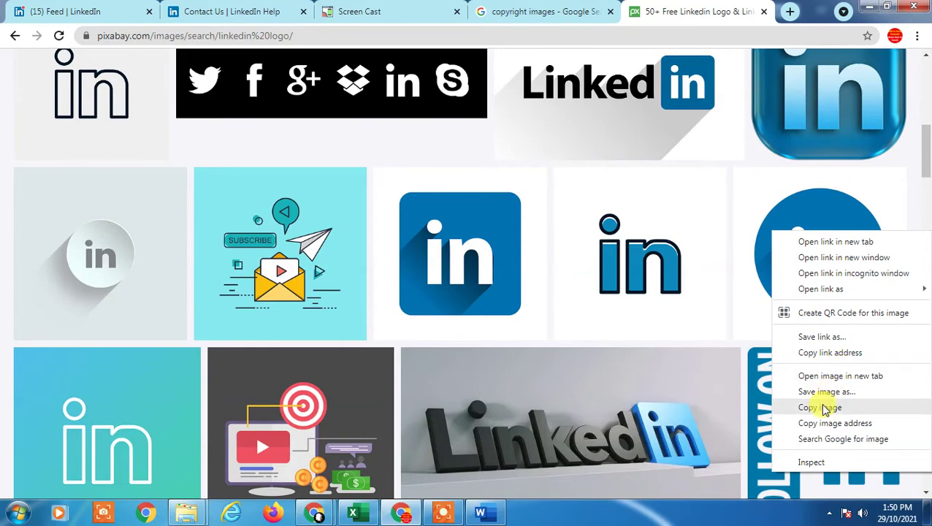
left_click(823, 407)
Switch to Word and paste the copied LinkedIn logo into the blank document
left_click(480, 513)
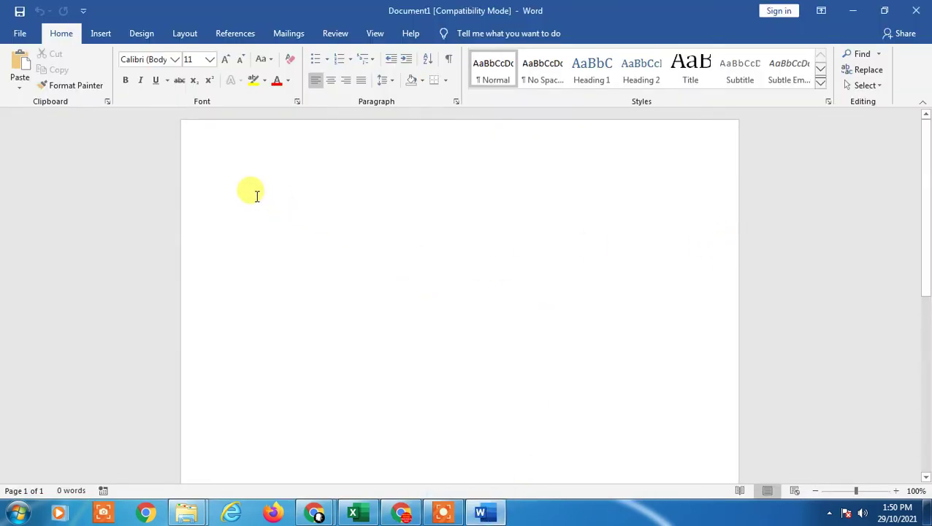
right_click(256, 195)
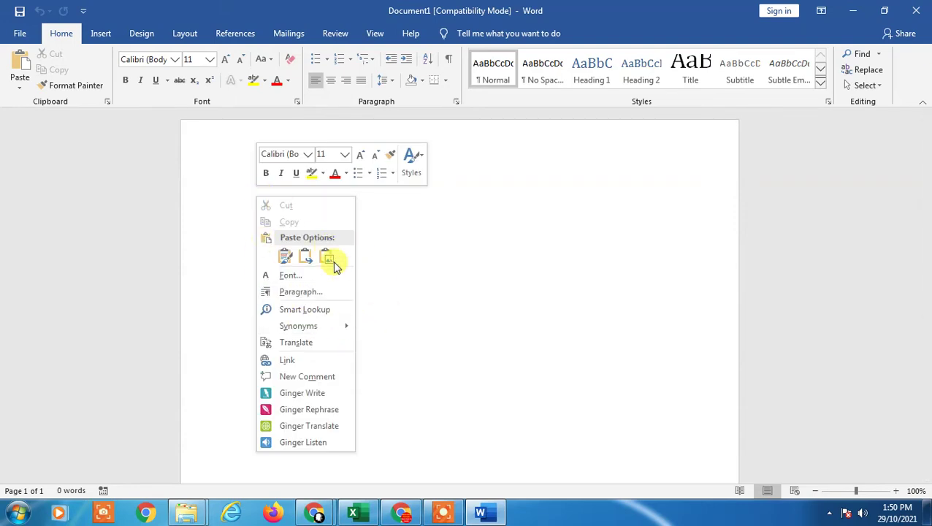
left_click(357, 241)
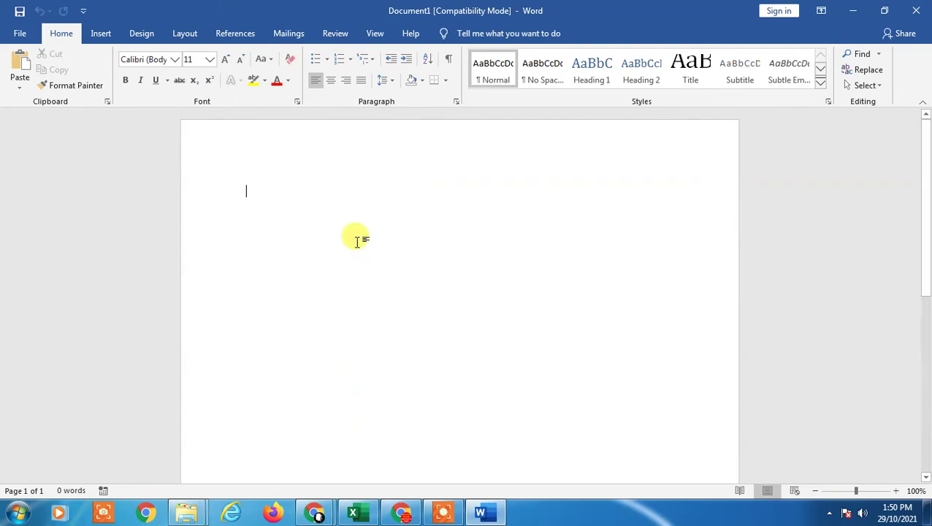
right_click(357, 241)
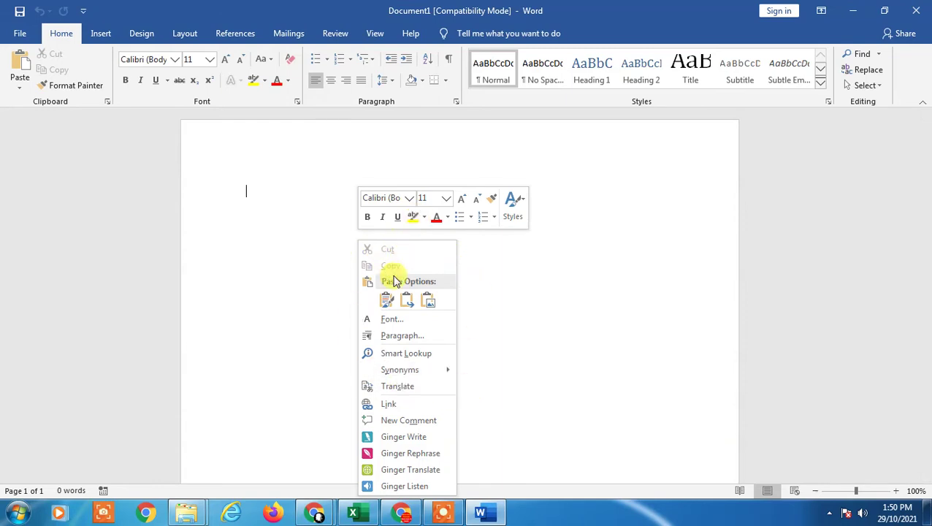
left_click(384, 300)
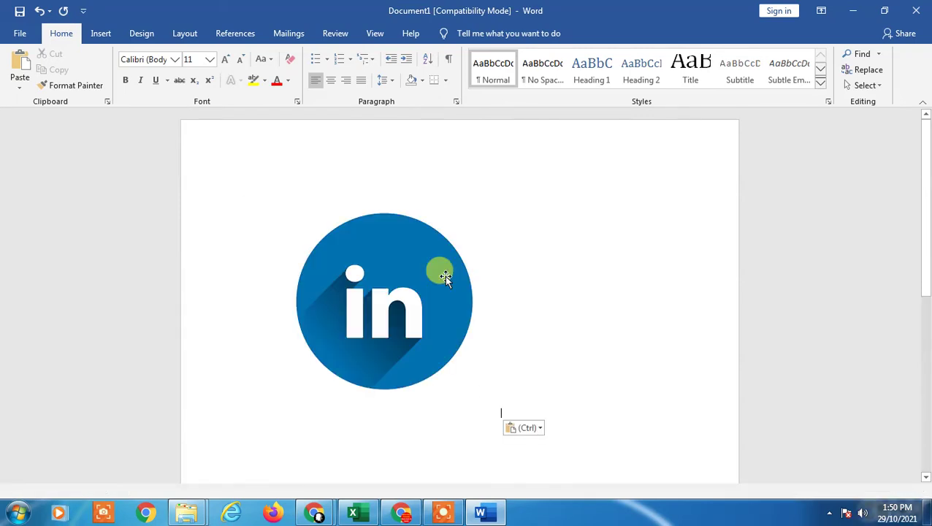
Try to enter text in the empty area beside the pasted LinkedIn logo
left_click(376, 253)
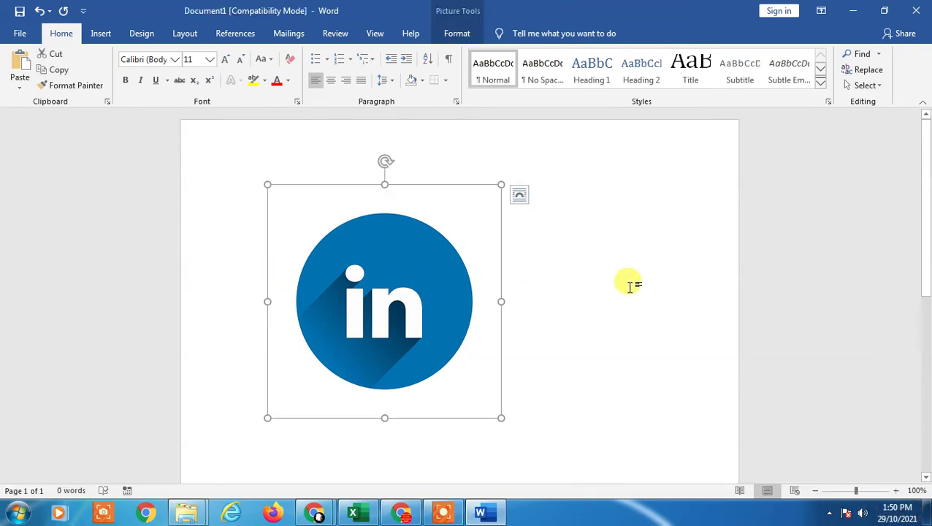
left_click(591, 238)
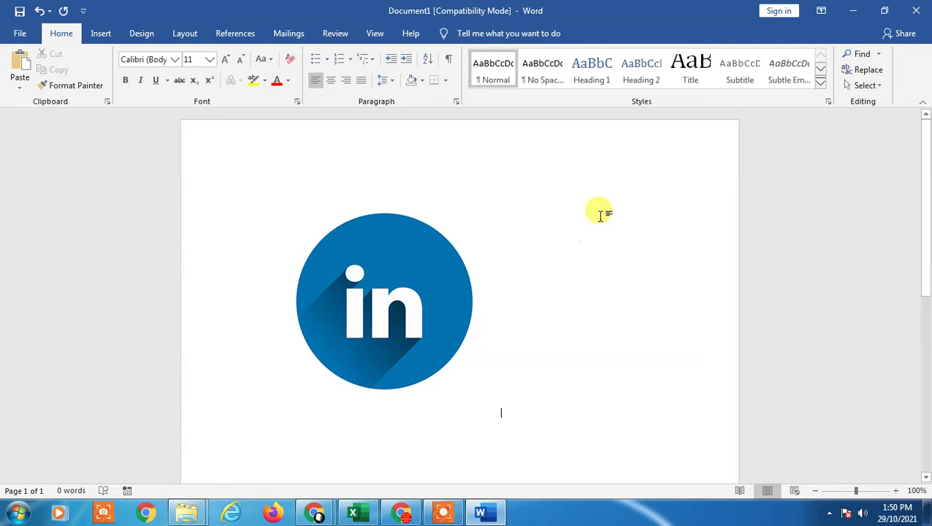
type("c")
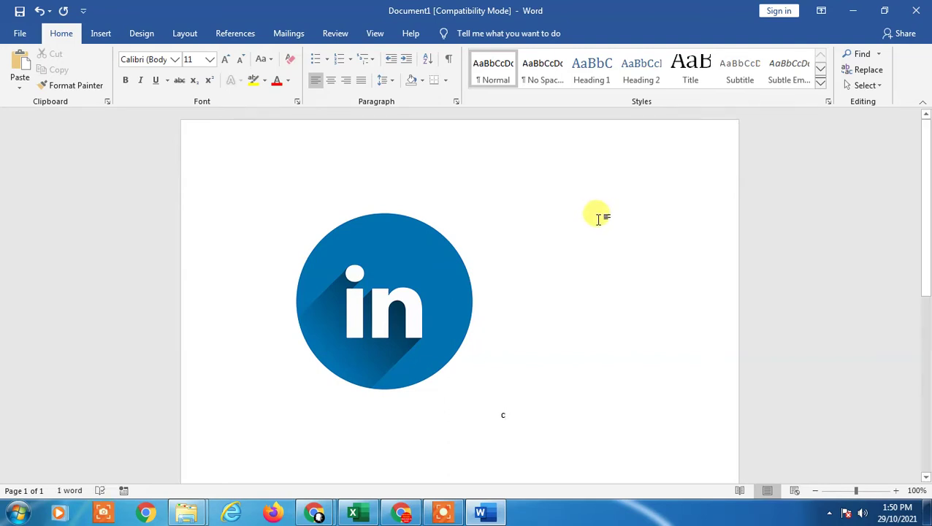
key("BackSpace")
key("BackSpace")
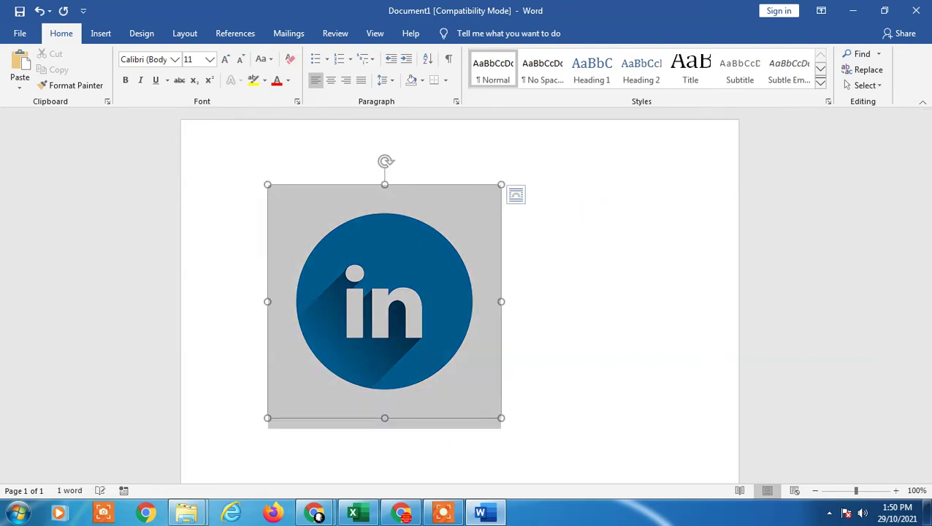
left_click(578, 214)
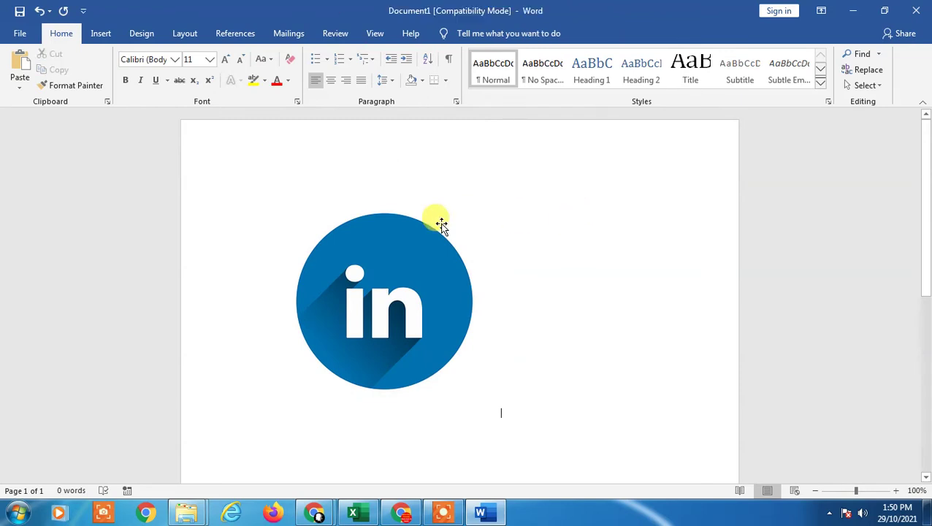
Switch to the browser, open the blue circular LinkedIn logo's Pixabay page and request its free 1280×1280 PNG download
left_click(425, 250)
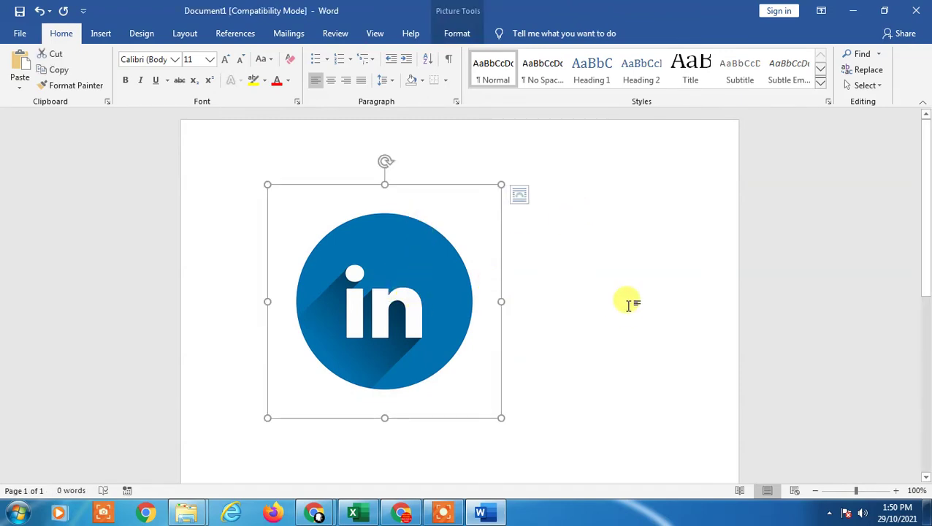
key("alt+Tab")
left_click(787, 246)
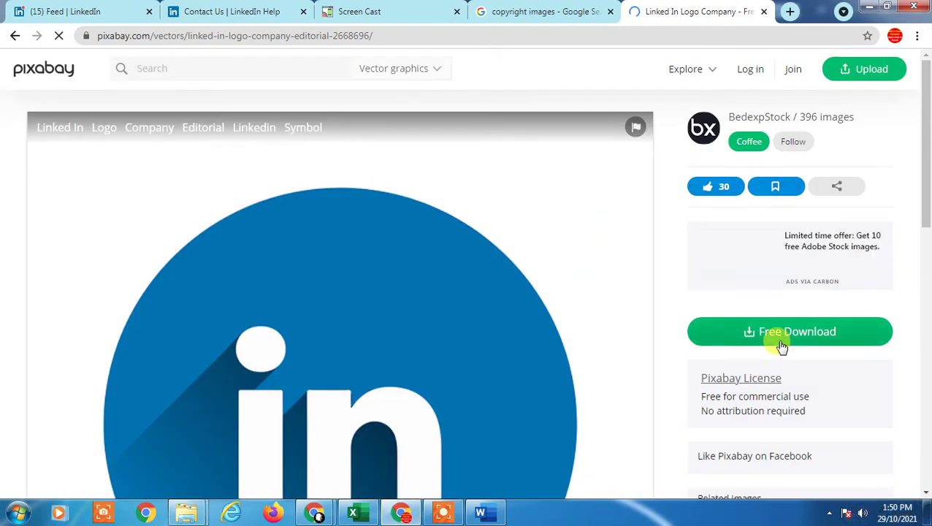
left_click(778, 336)
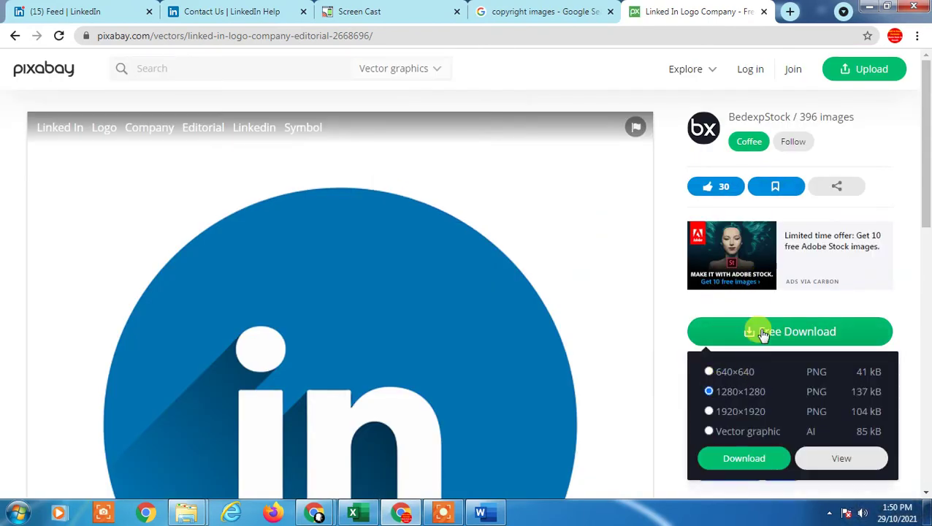
left_click(747, 458)
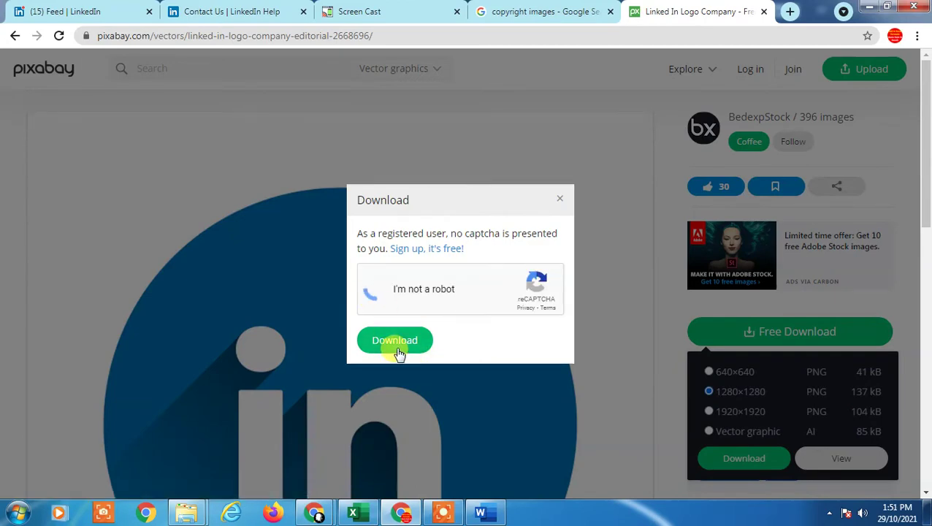
Complete the captcha by selecting all traffic light squares, and download the LinkedIn logo
left_click(445, 314)
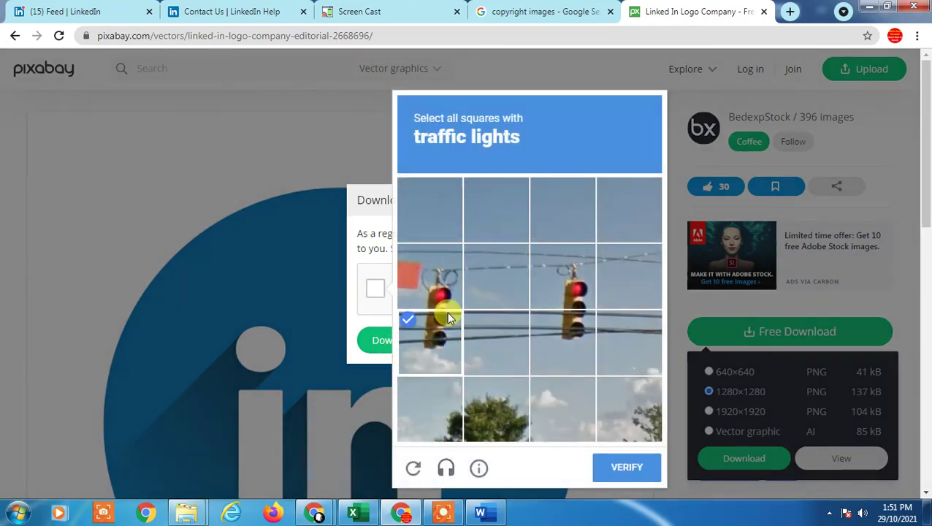
left_click(489, 285)
left_click(493, 283)
left_click(431, 277)
left_click(580, 288)
left_click(557, 349)
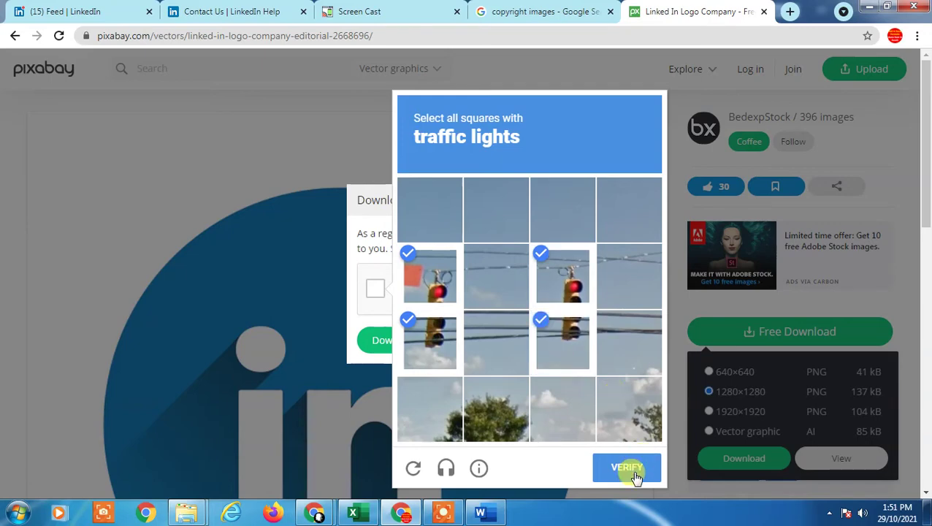
left_click(625, 467)
left_click(399, 344)
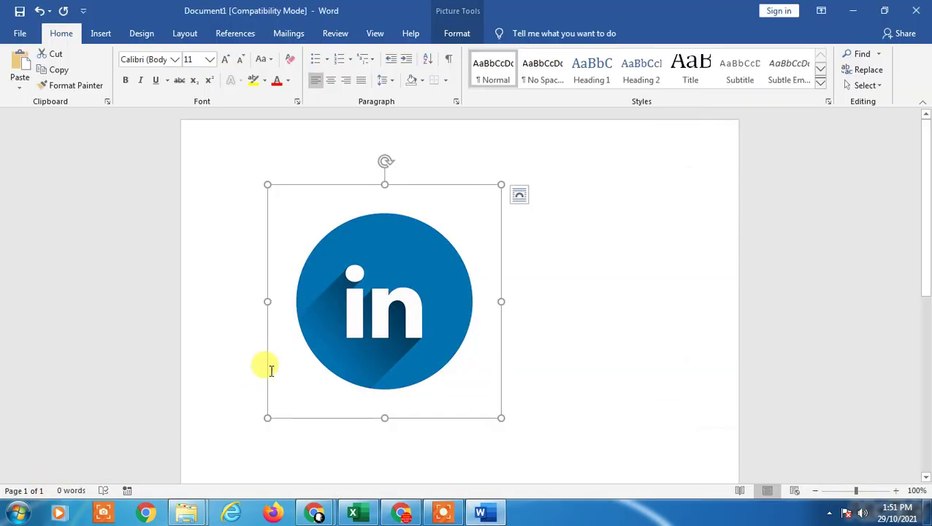
Delete the pasted LinkedIn logo from the Word document
left_click(360, 229)
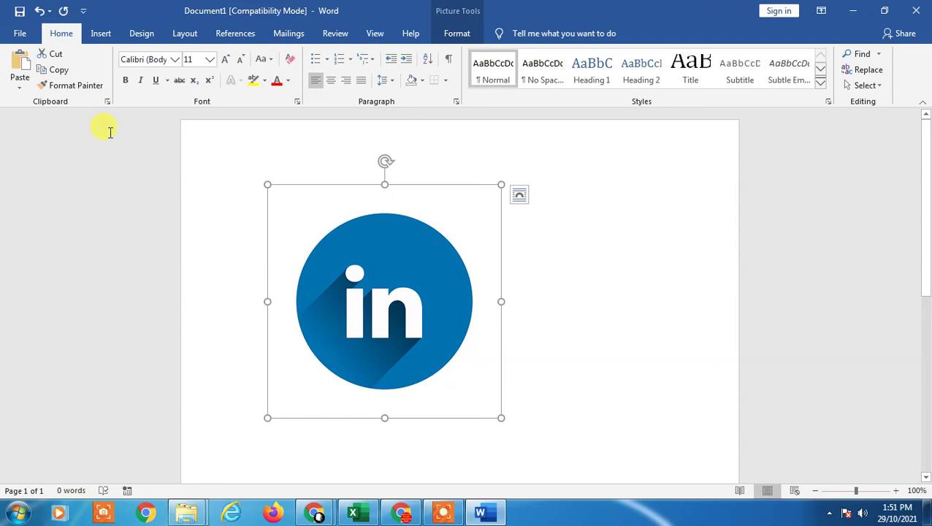
key("Delete")
left_click(20, 34)
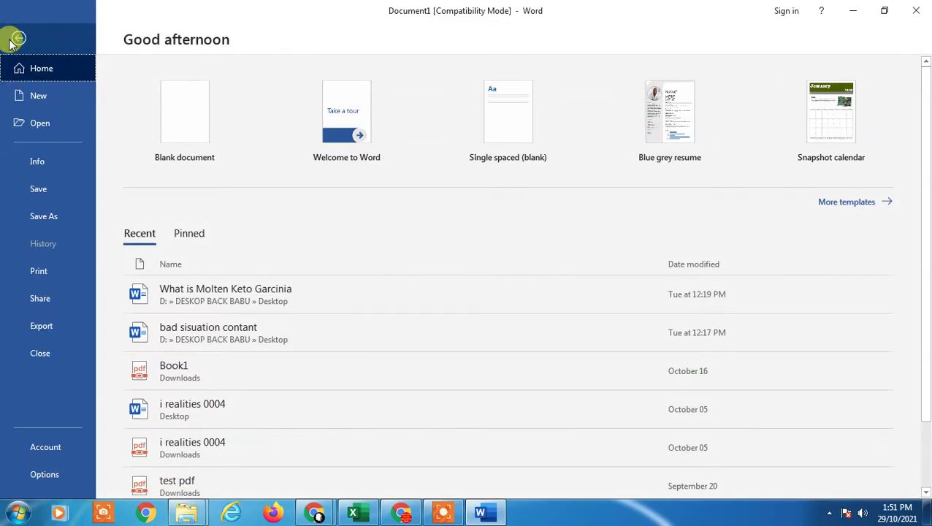
left_click(17, 39)
left_click(18, 36)
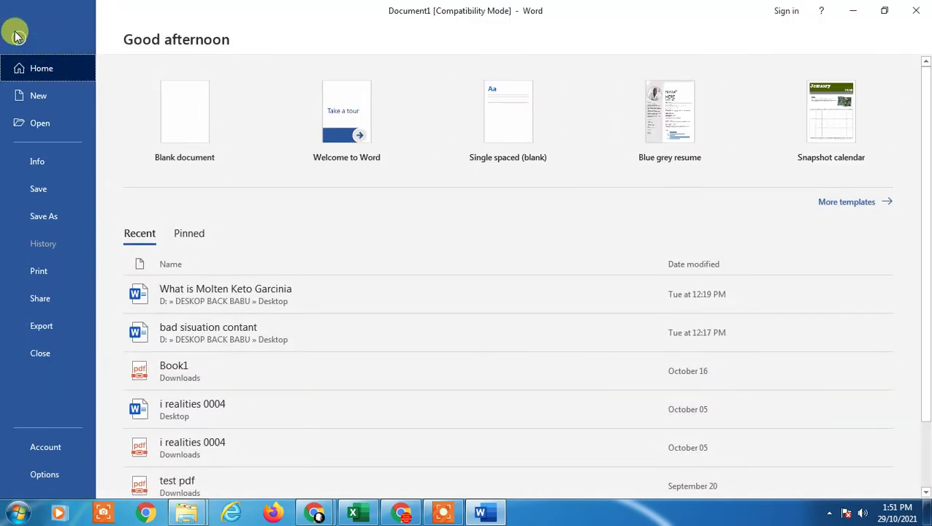
left_click(18, 36)
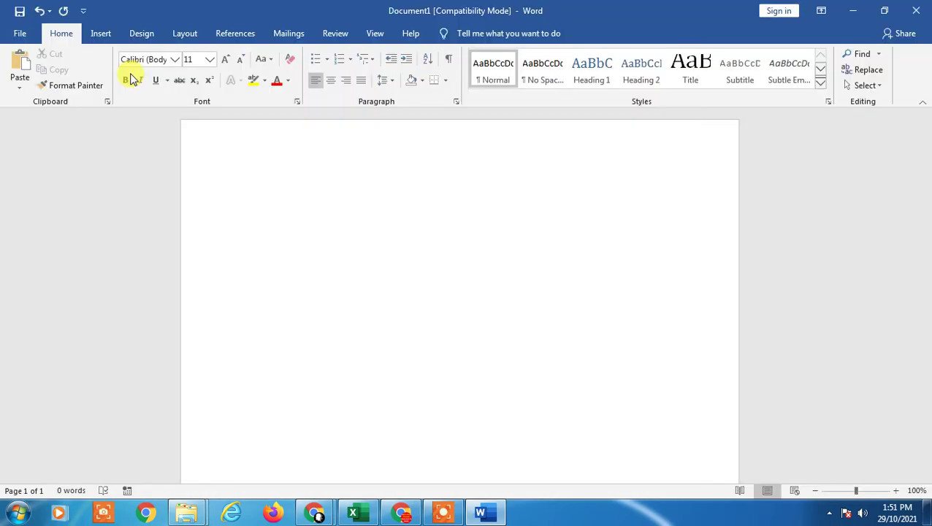
Start inserting a picture from file and browse the Downloads folder for the LinkedIn logo
left_click(106, 35)
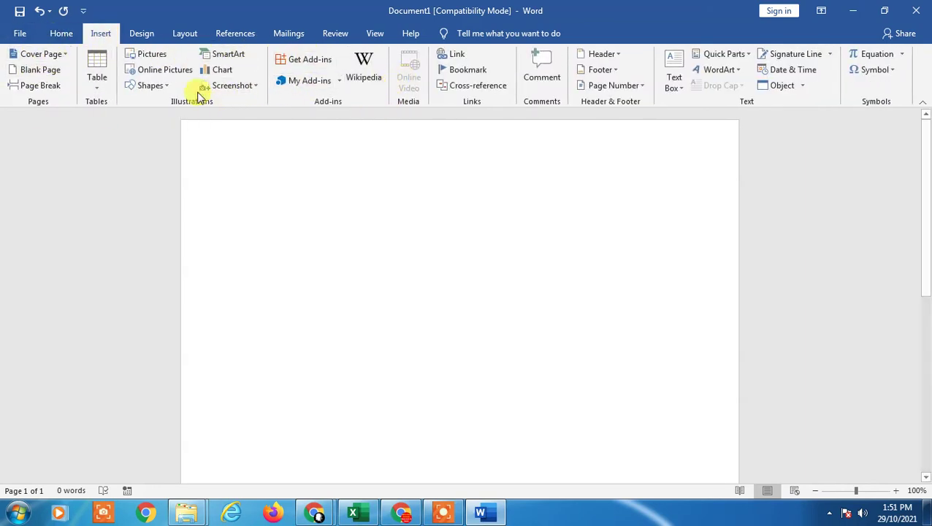
left_click(141, 54)
left_click(54, 139)
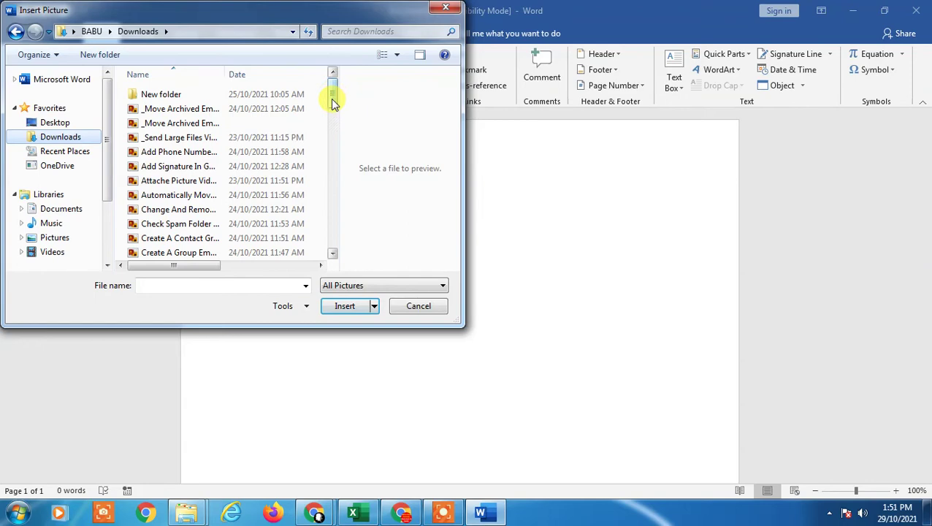
left_click_drag(333, 94, 370, 266)
Switch to the browser and show the downloaded LinkedIn logo in its folder to check its file name
left_click(404, 513)
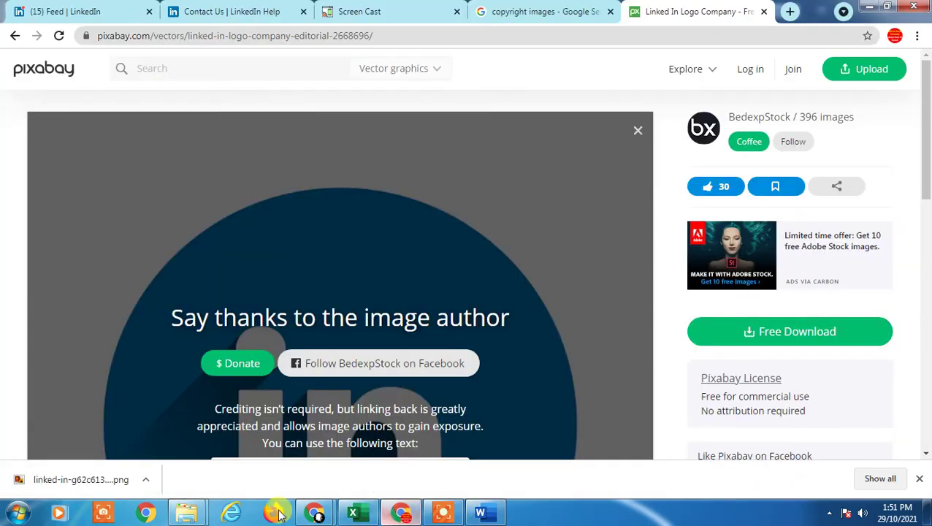
left_click(145, 479)
left_click(199, 442)
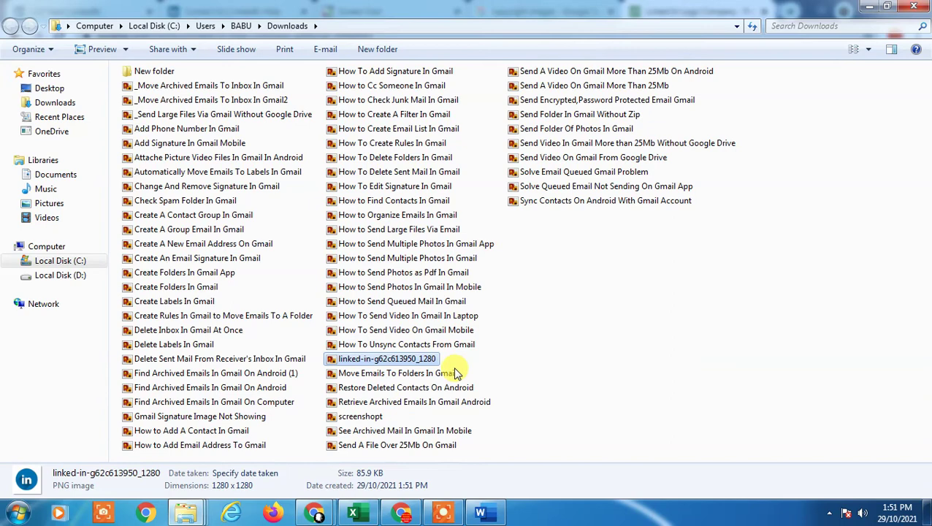
Return to Word and insert the picture linked-in-g62c613950_1280 into the document
left_click(479, 513)
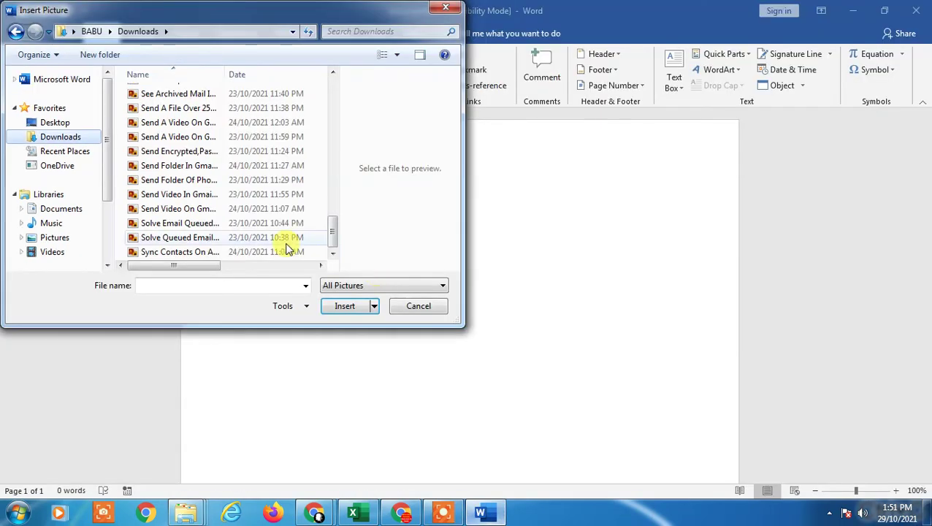
type("linked-in-g62c613950_1280")
left_click(339, 306)
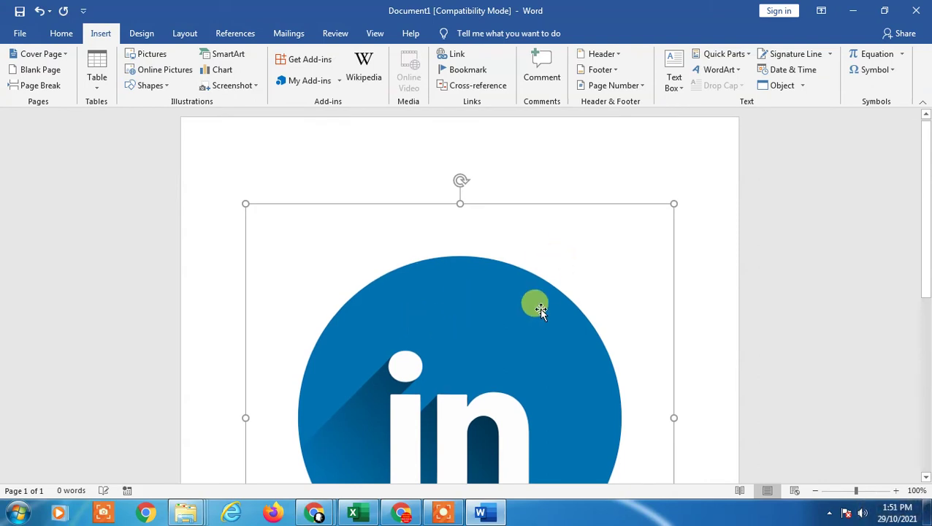
Shrink the inserted LinkedIn logo proportionally to a small icon at the start of the first line
scroll(675, 168, "down", 1)
left_click_drag(672, 168, 437, 370)
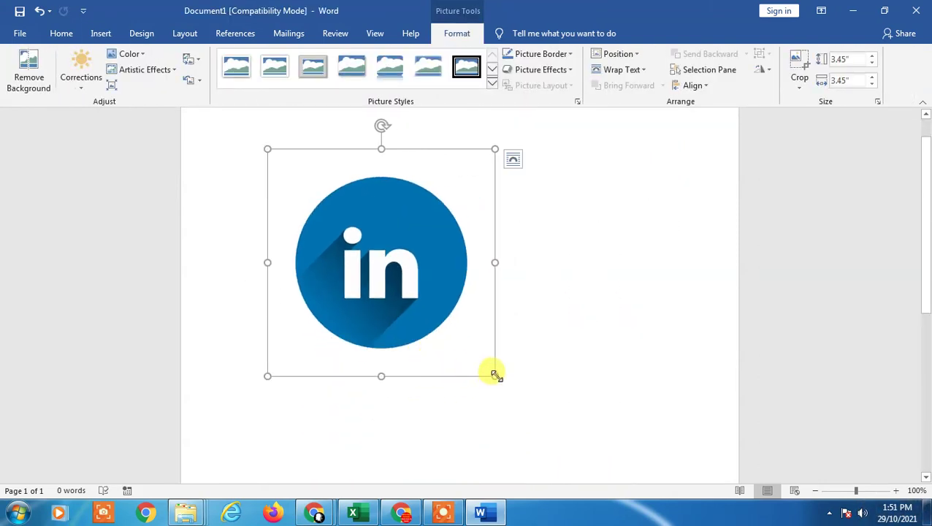
left_click_drag(492, 375, 492, 375)
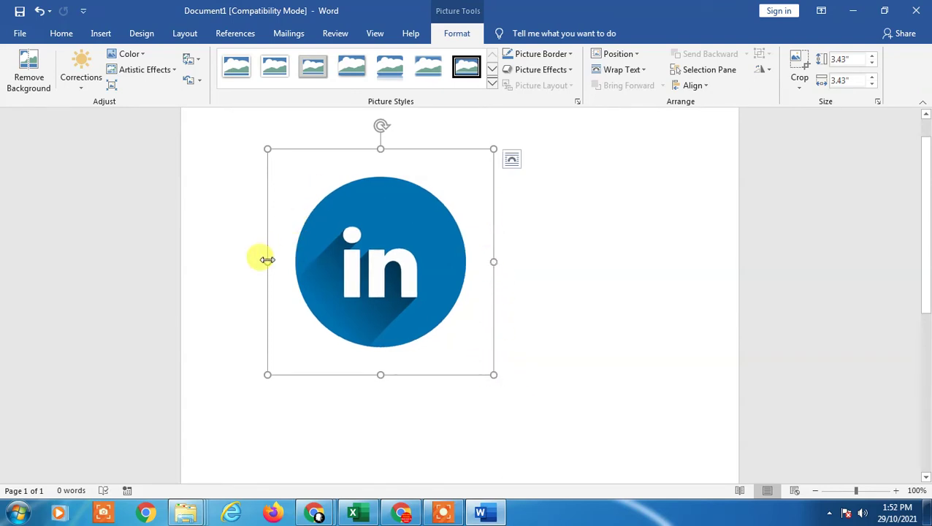
left_click_drag(492, 375, 407, 288)
left_click_drag(266, 289, 282, 165)
left_click_drag(391, 273, 308, 191)
left_click(377, 210)
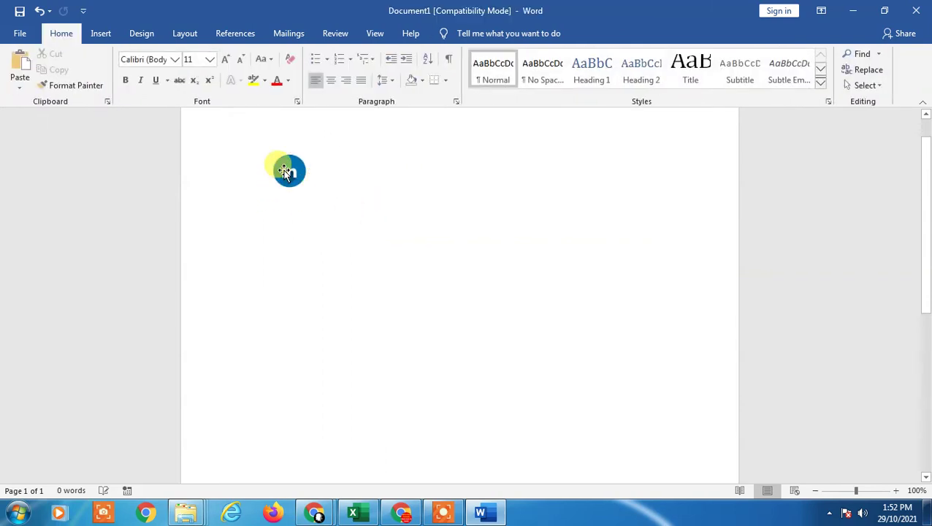
Try to reposition the small LinkedIn logo while it is still in line with the text
mouse_move(285, 171)
left_mouse_down()
mouse_move(409, 179)
mouse_move(268, 175)
left_mouse_up()
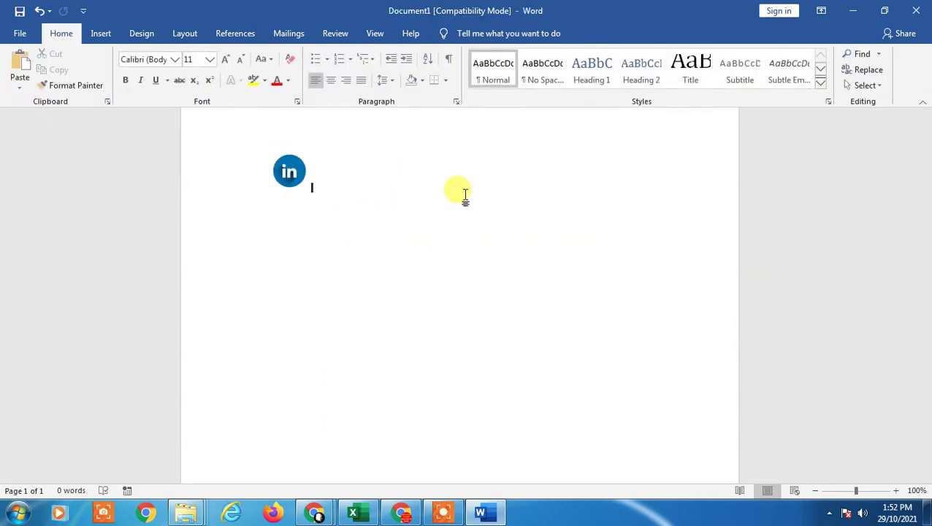
left_click(293, 179)
left_click(228, 188)
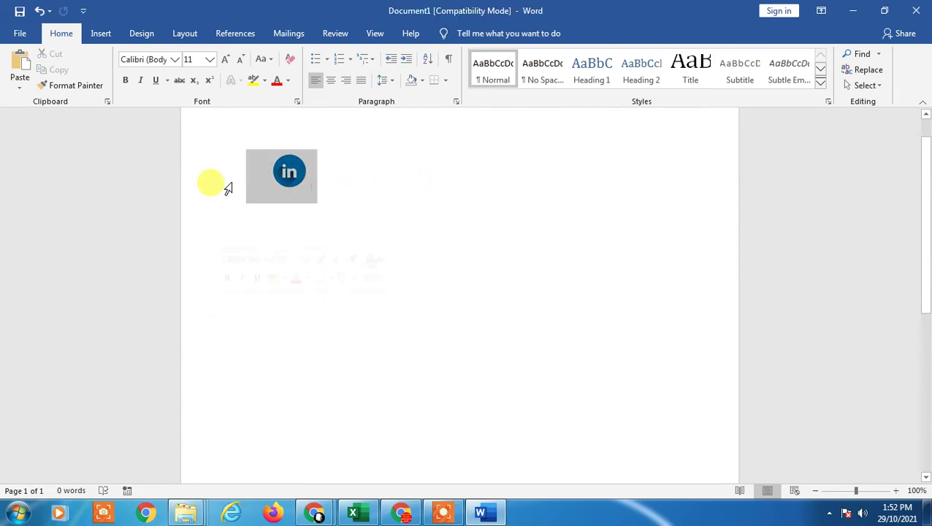
left_click(364, 265)
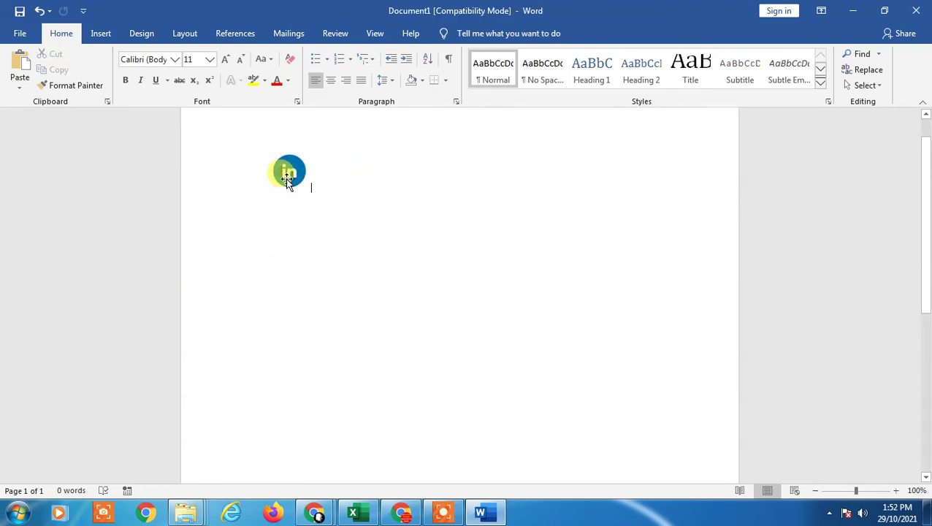
Set the LinkedIn logo's text wrapping to In Front of Text
left_click(287, 180)
right_click(290, 177)
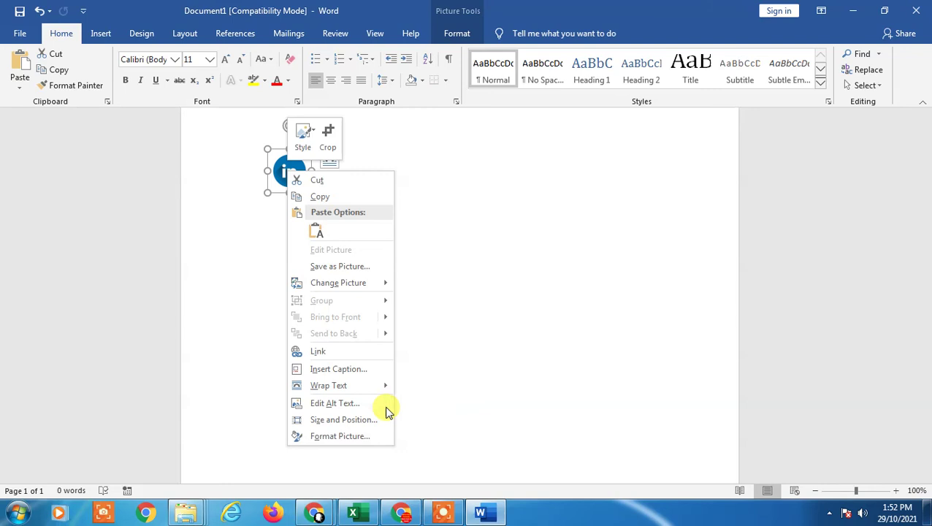
mouse_move(365, 391)
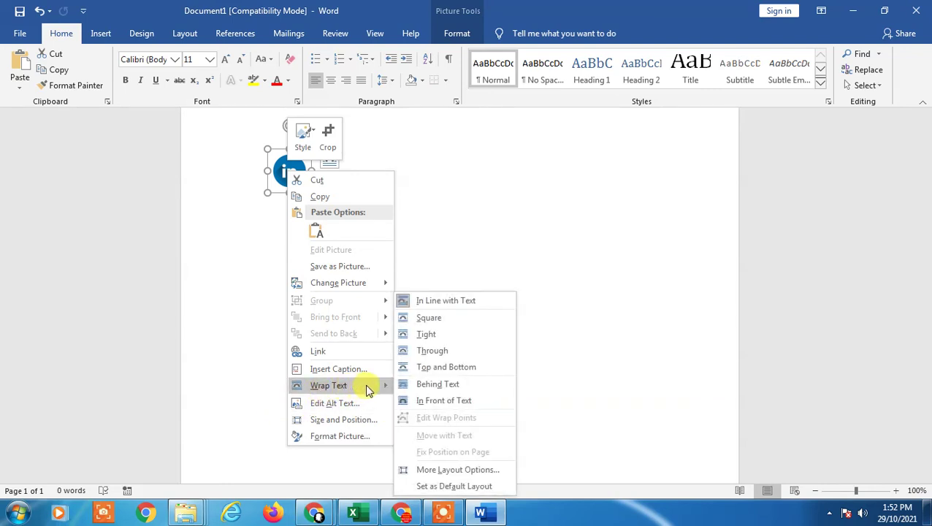
left_click(465, 406)
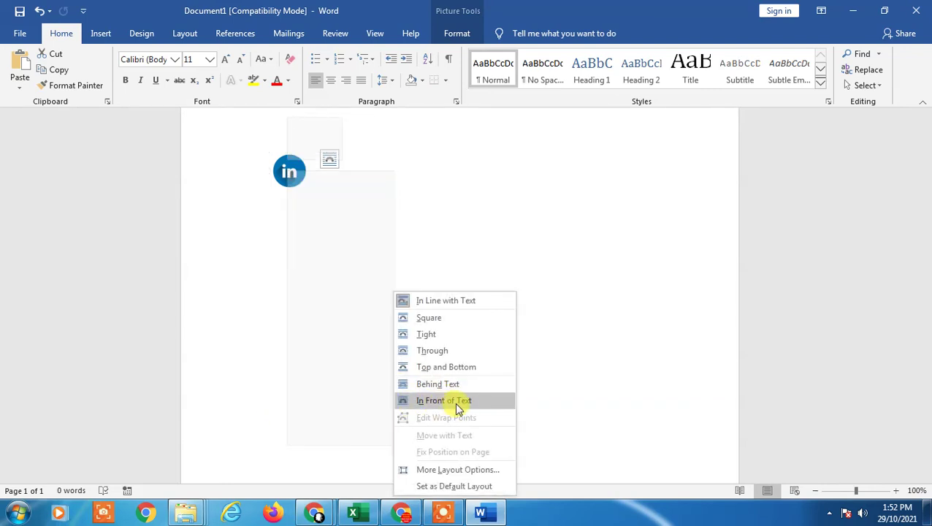
Move the LinkedIn logo further down the page and shrink it to about 0.38" by 0.38"
left_click(360, 239)
left_click(287, 168)
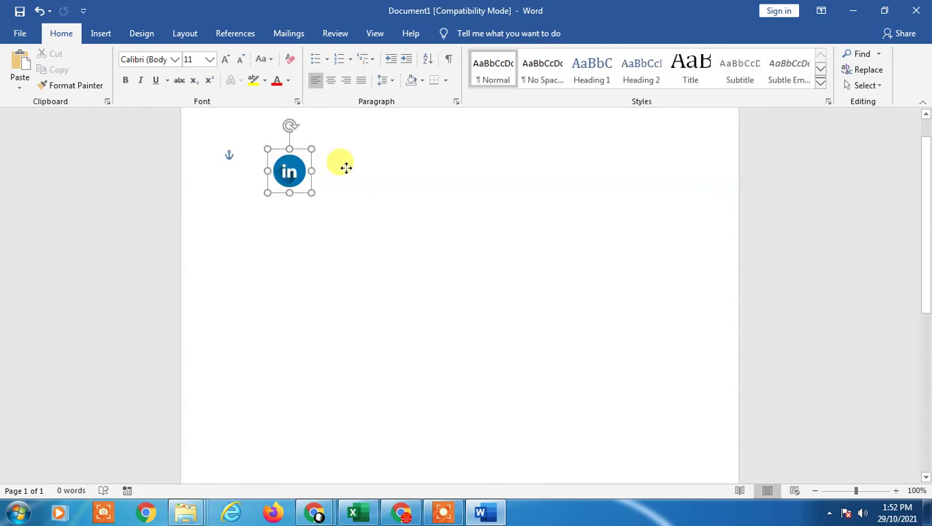
left_click_drag(345, 167, 293, 283)
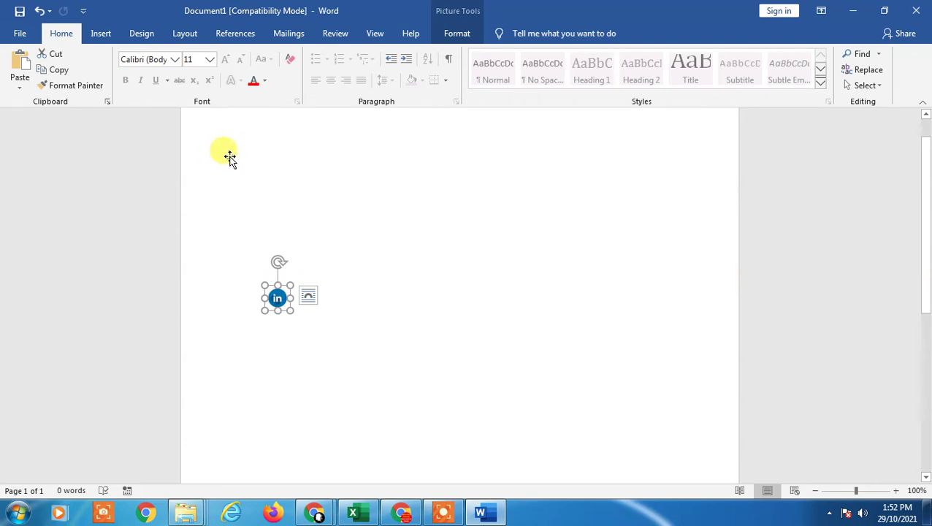
Delete the LinkedIn logo and undo the deletion
key("Delete")
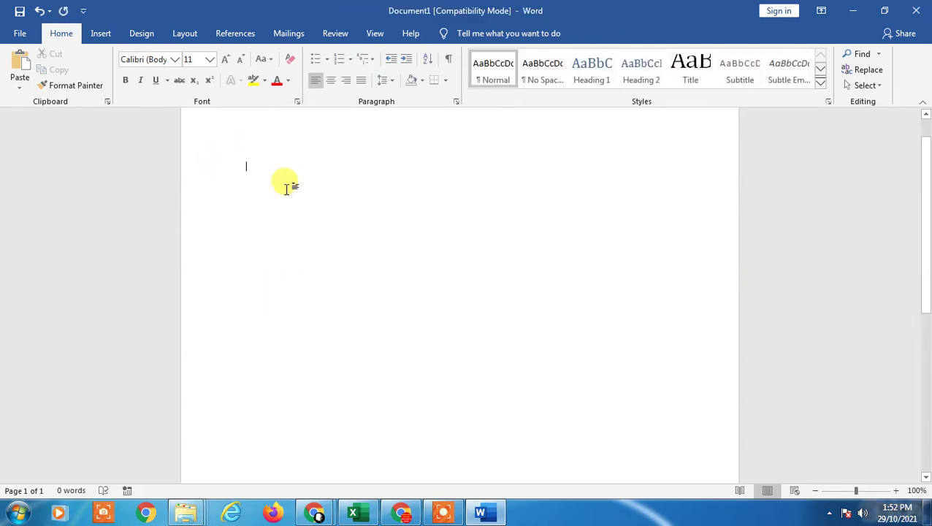
key("ctrl+z")
left_click(431, 266)
left_click(277, 300)
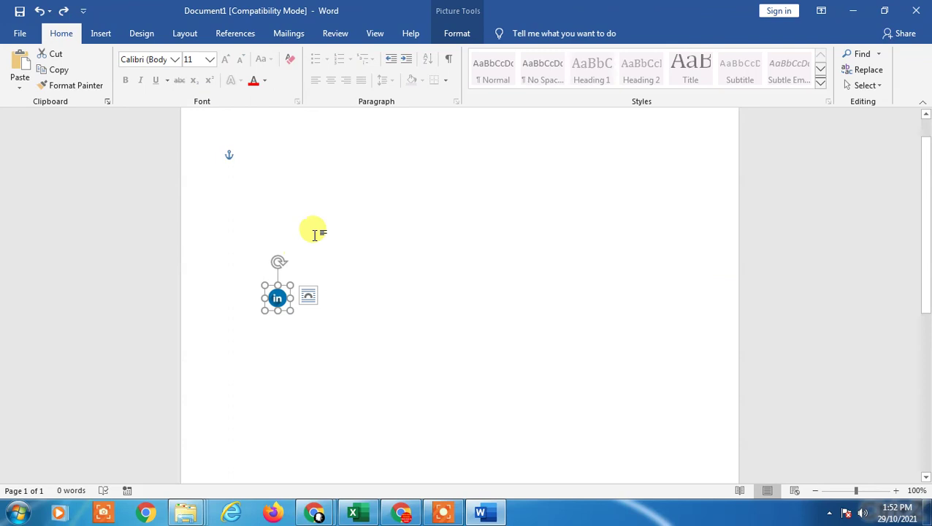
left_click(322, 295)
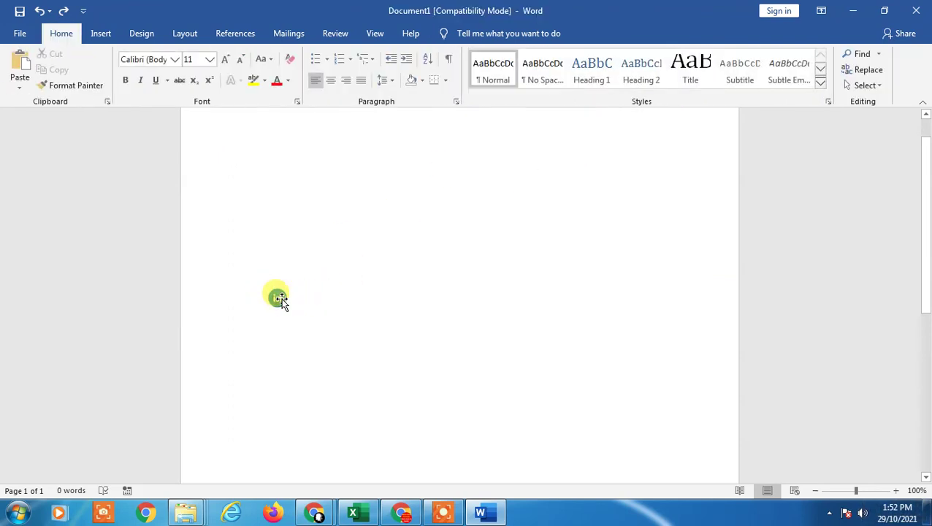
Apply In Front of Text wrapping to the logo again and move it to the page's upper right area
left_click(278, 298)
right_click(277, 298)
mouse_move(347, 246)
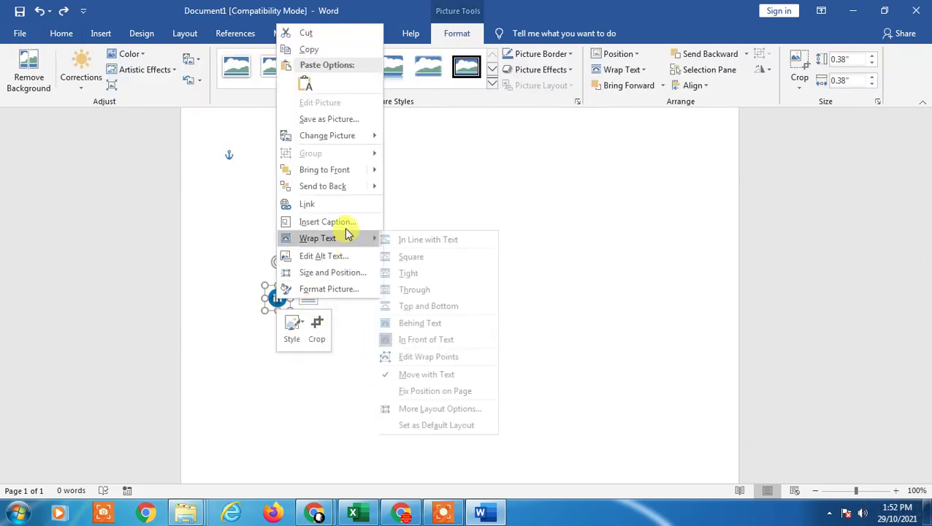
left_click(403, 337)
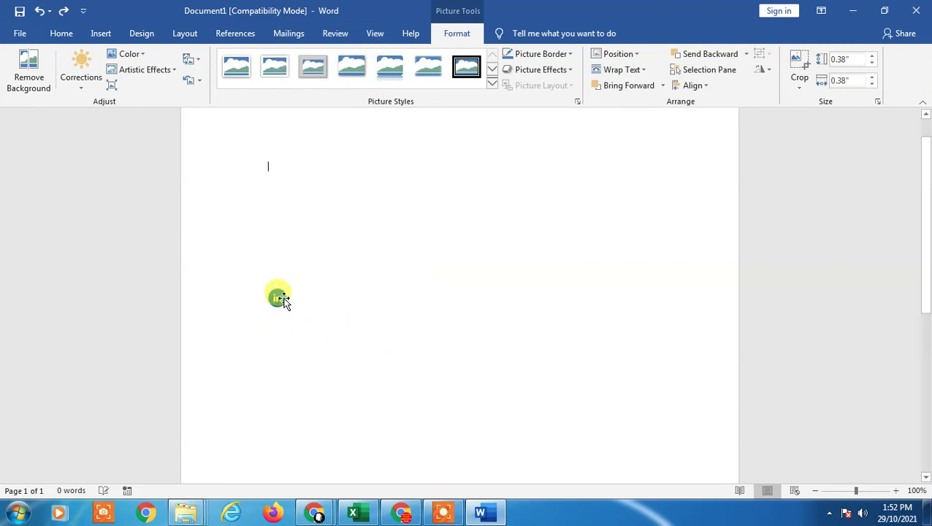
left_click_drag(278, 299, 610, 181)
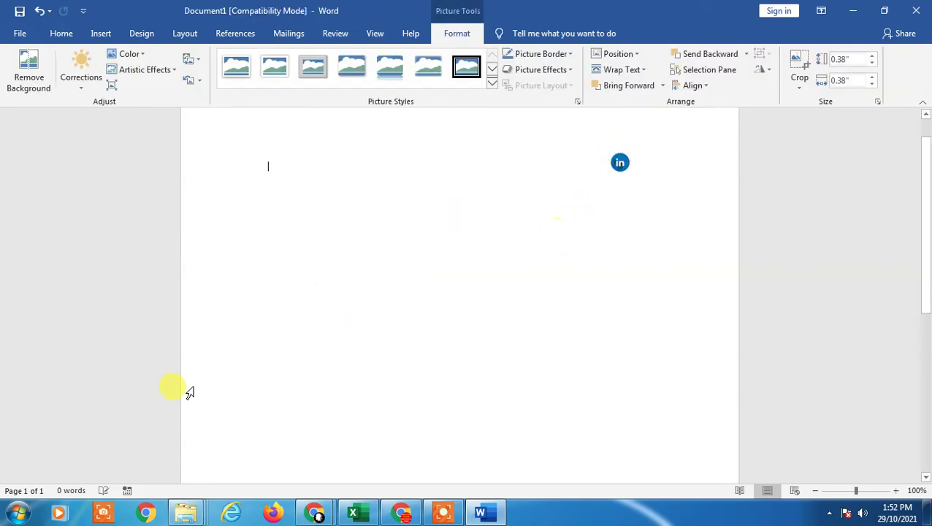
Minimise all open windows to show the desktop
left_click(192, 390)
key("super+d")
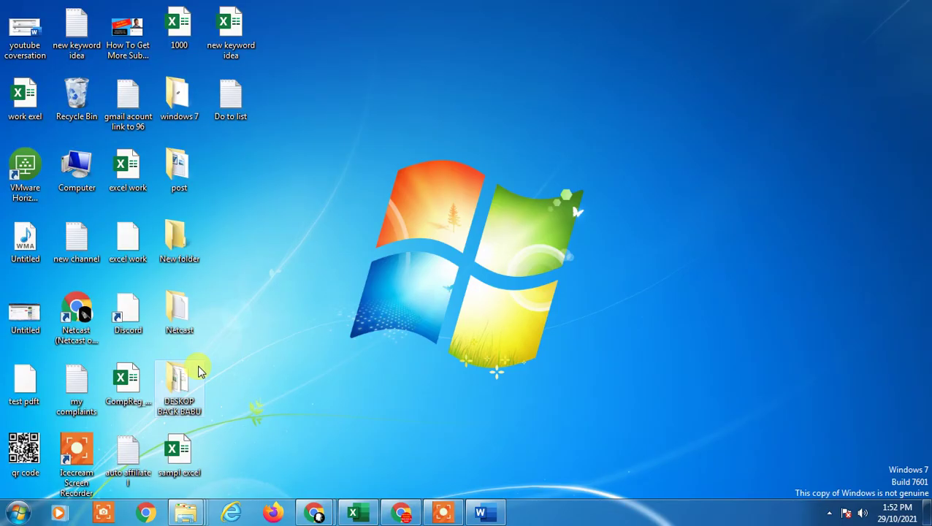